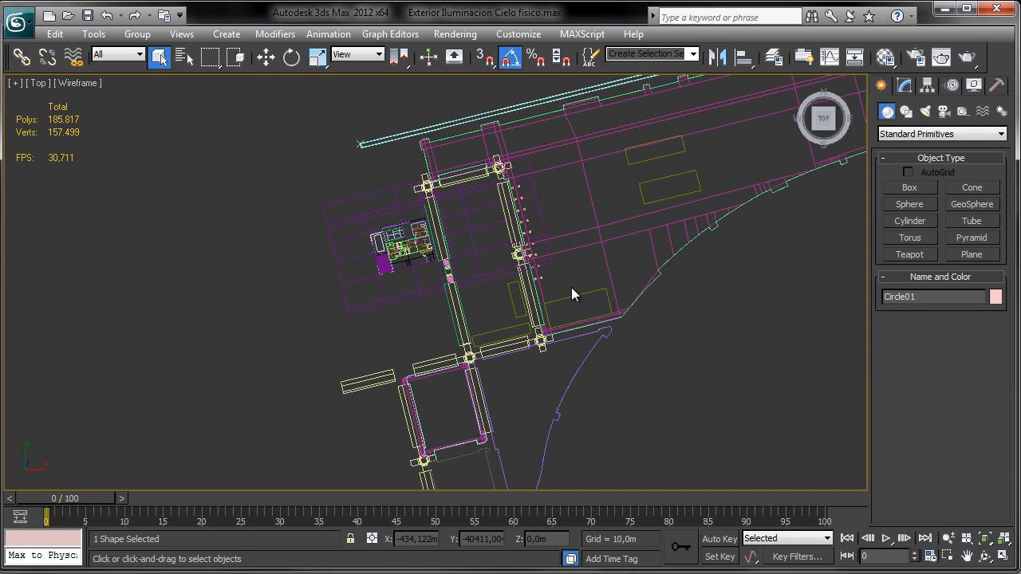
# - Create a VRay physical camera in the top view, placed across the street southeast of the building and aimed at the building's centre
pyautogui.moveTo(571, 293); pyautogui.dragTo(599, 290, button='middle')
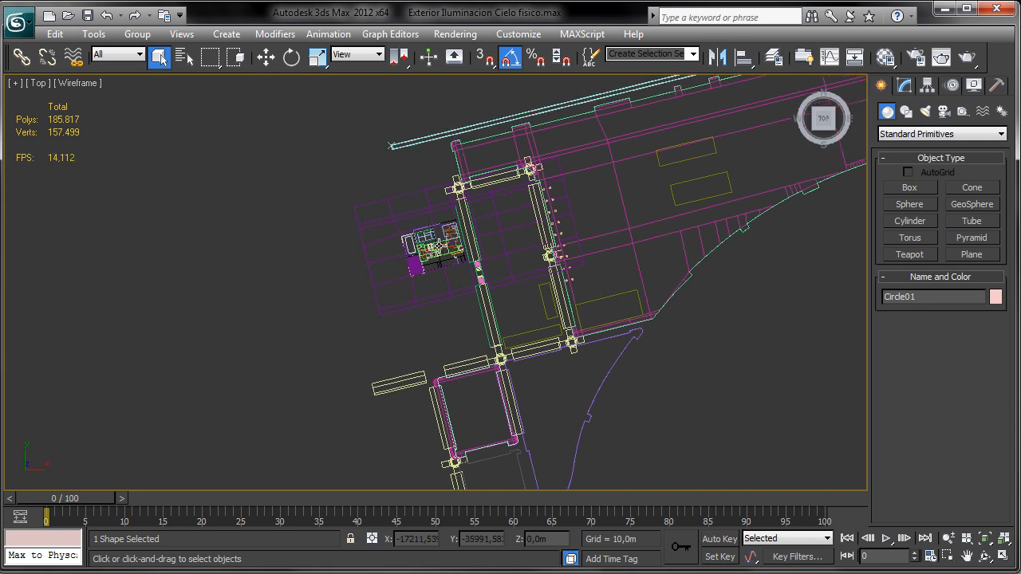
pyautogui.scroll(3, 439, 247)
pyautogui.moveTo(456, 260); pyautogui.dragTo(491, 355, button='middle')
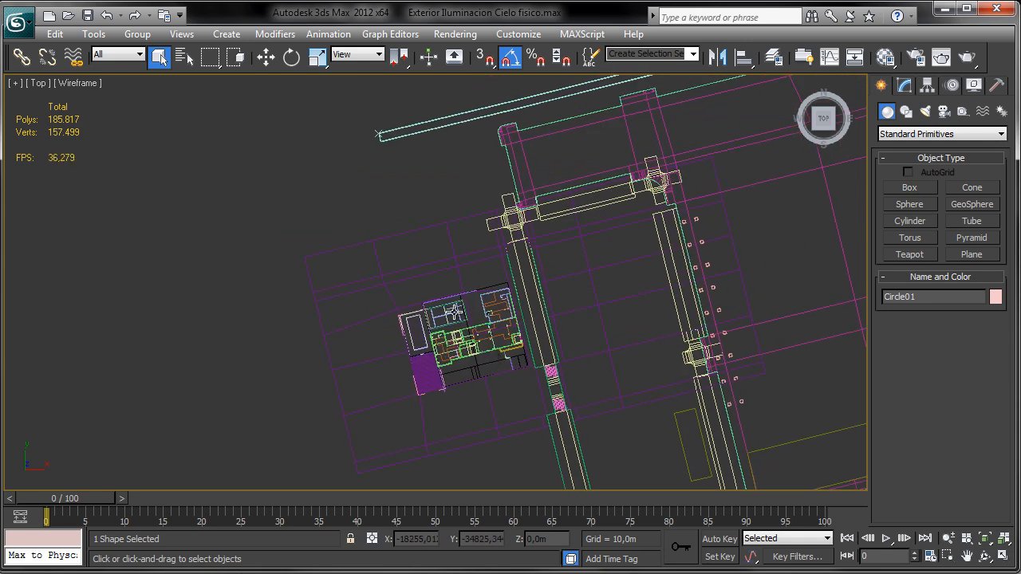
pyautogui.scroll(3, 454, 313)
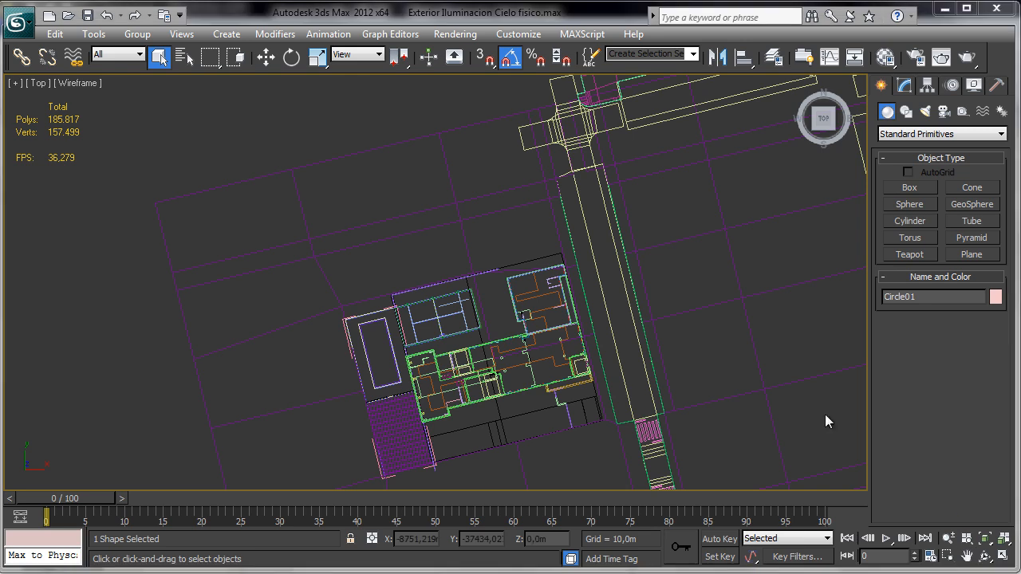
pyautogui.click(945, 114)
pyautogui.click(955, 134)
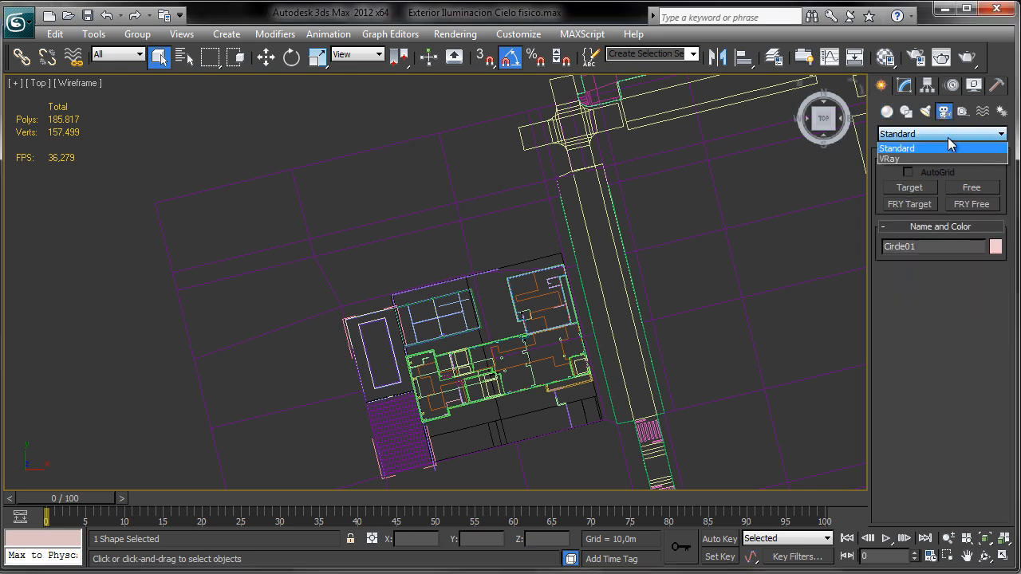
pyautogui.click(907, 159)
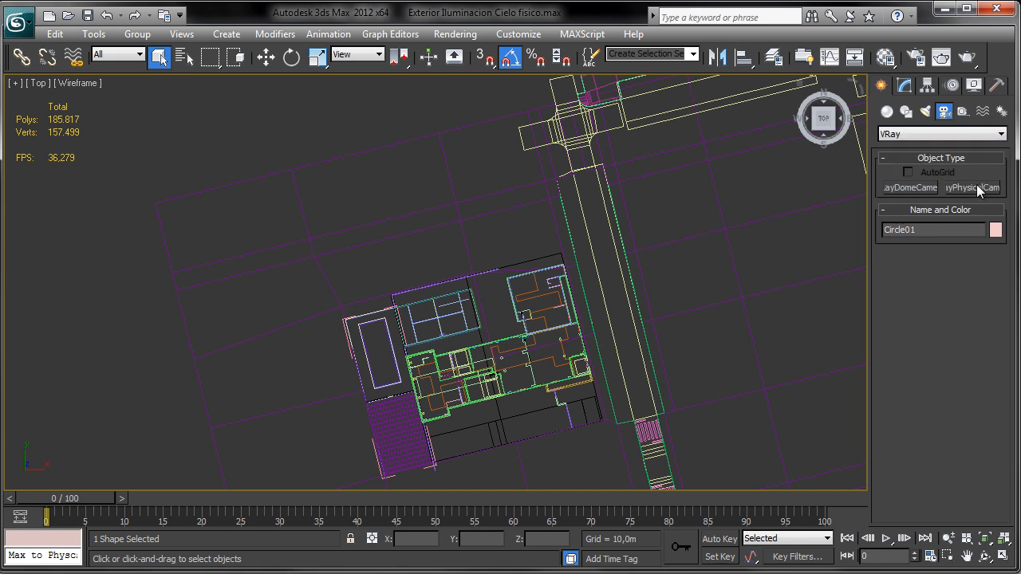
pyautogui.click(981, 191)
pyautogui.moveTo(588, 389); pyautogui.dragTo(518, 190, button='middle')
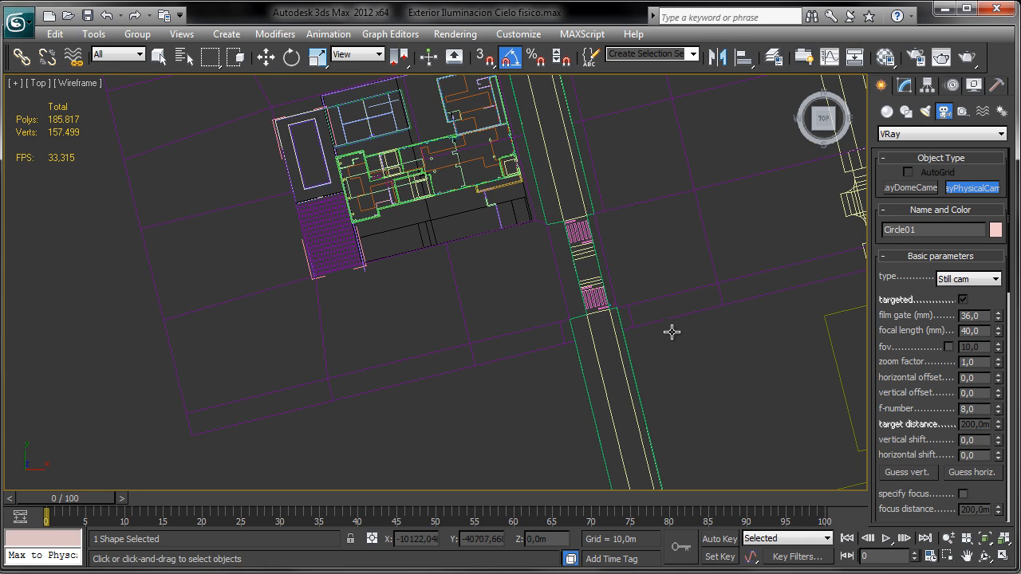
pyautogui.scroll(-3, 551, 323)
pyautogui.scroll(3, 508, 246)
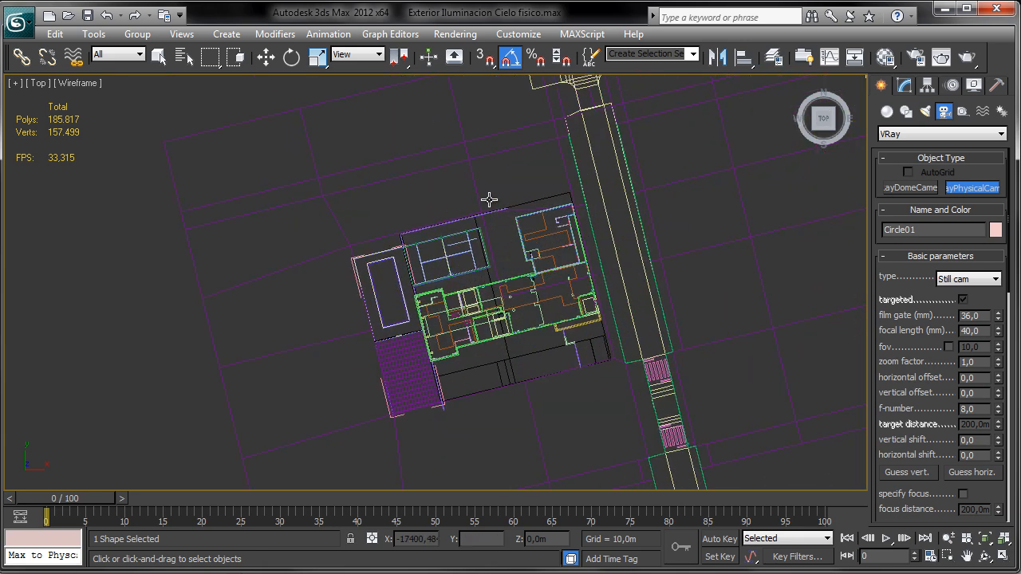
pyautogui.scroll(-4, 490, 239)
pyautogui.scroll(-6, 487, 252)
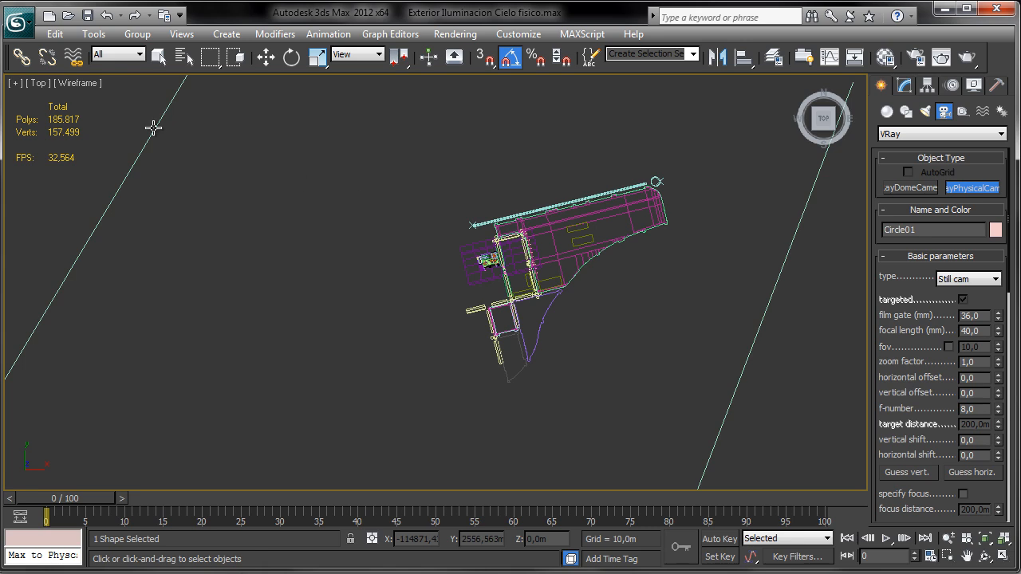
pyautogui.moveTo(615, 328); pyautogui.dragTo(618, 330, button='middle')
pyautogui.scroll(6, 488, 265)
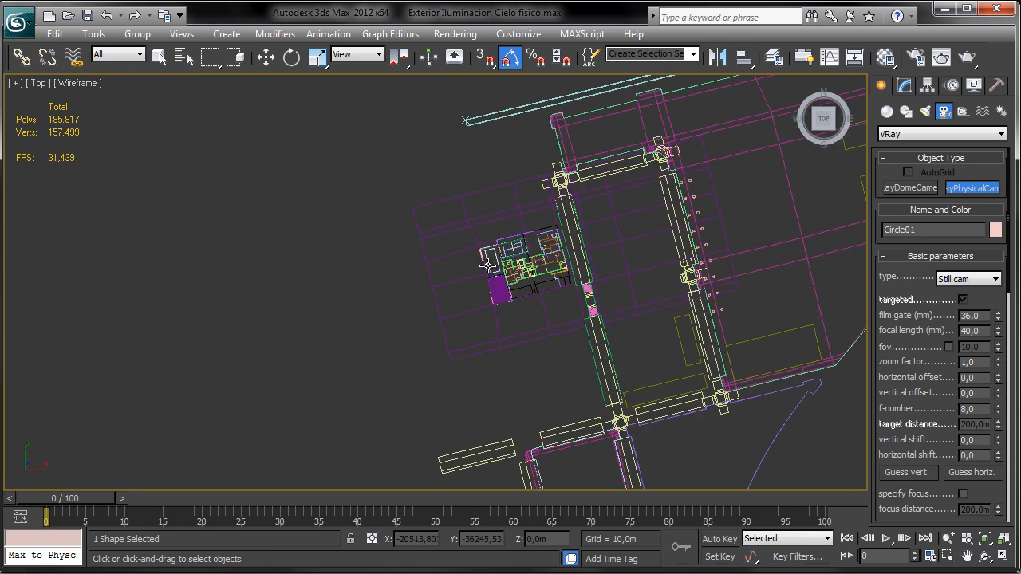
pyautogui.scroll(-4, 481, 289)
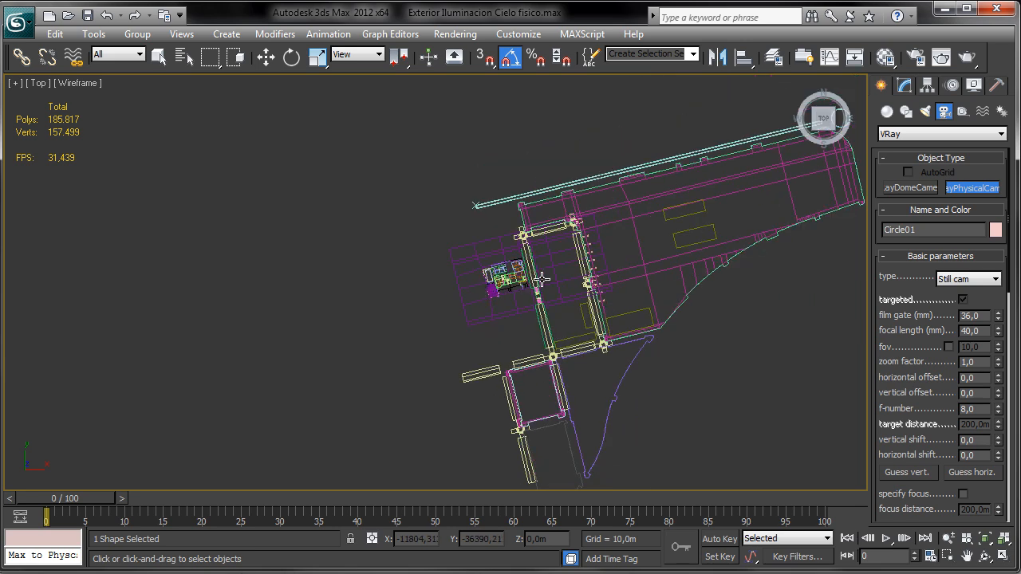
pyautogui.scroll(8, 542, 279)
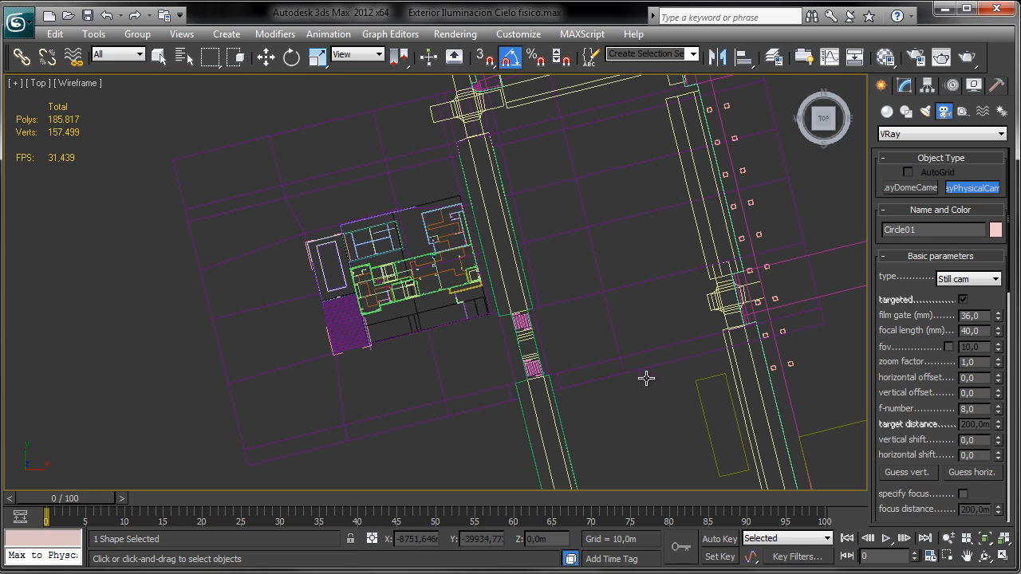
pyautogui.moveTo(646, 378); pyautogui.dragTo(405, 270)
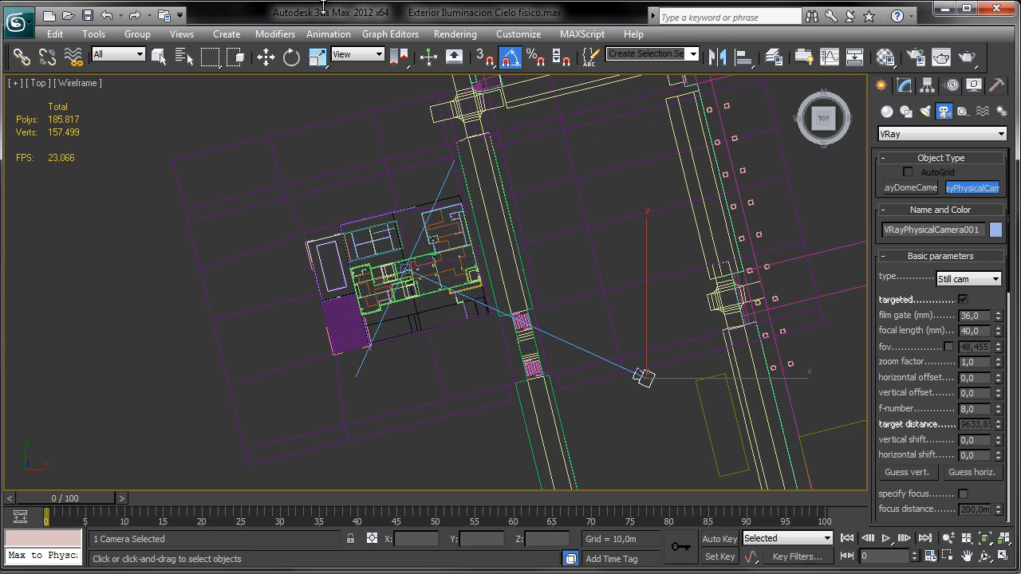
# - Show the physical camera's view in the Perspective viewport and shift the camera to a Z height of about 845 m to frame the building
pyautogui.click(265, 56)
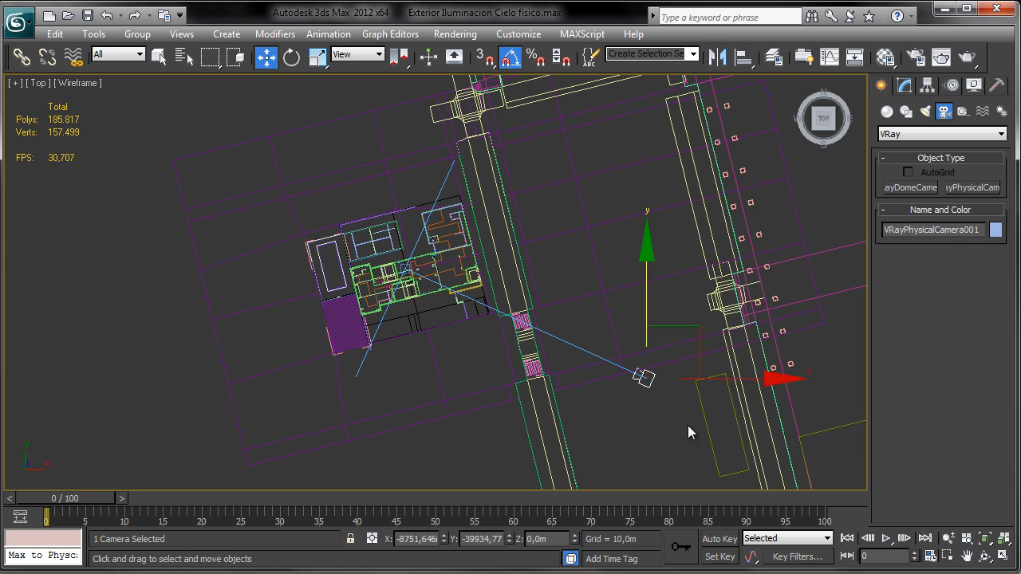
pyautogui.click(999, 556)
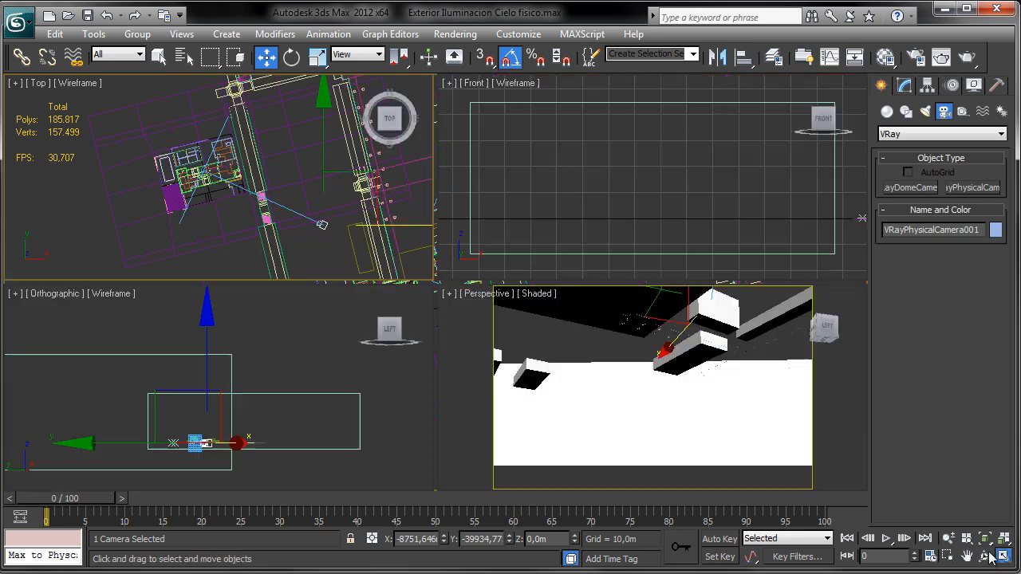
pyautogui.click(477, 296)
pyautogui.click(482, 296)
pyautogui.moveTo(542, 311)
pyautogui.click(724, 314)
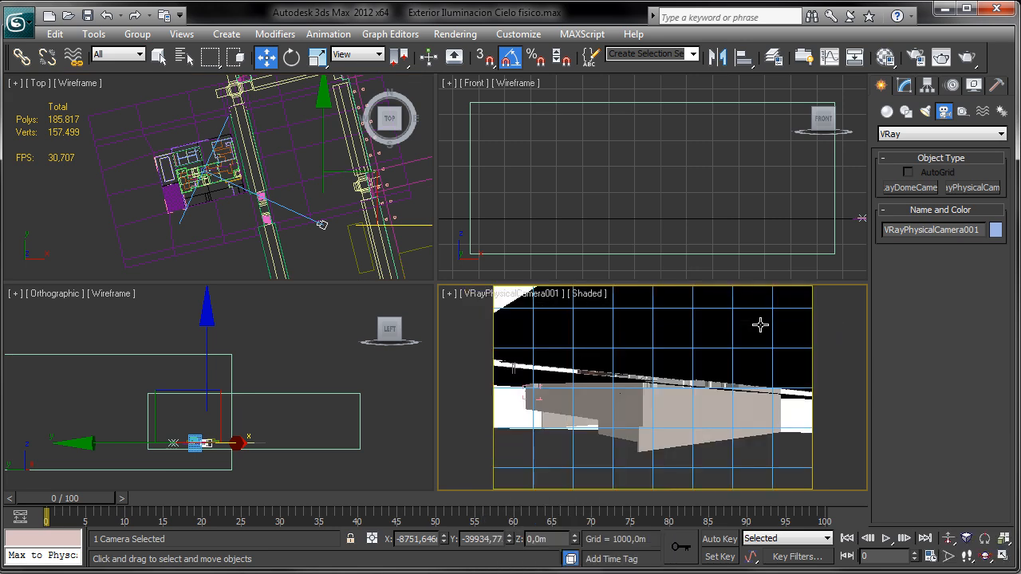
pyautogui.moveTo(727, 380)
pyautogui.mouseDown(button='middle')
pyautogui.moveTo(717, 361)
pyautogui.moveTo(719, 385)
pyautogui.mouseUp(button='middle')
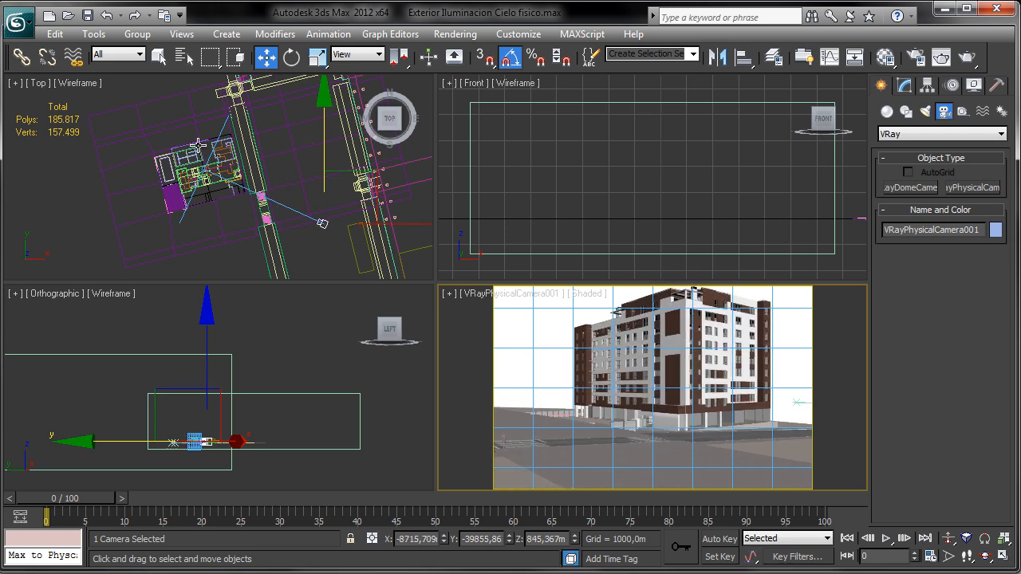
# - Restrict selection to cameras and raise the camera's target to a Z height of about 1509 m in the camera view
pyautogui.click(124, 55)
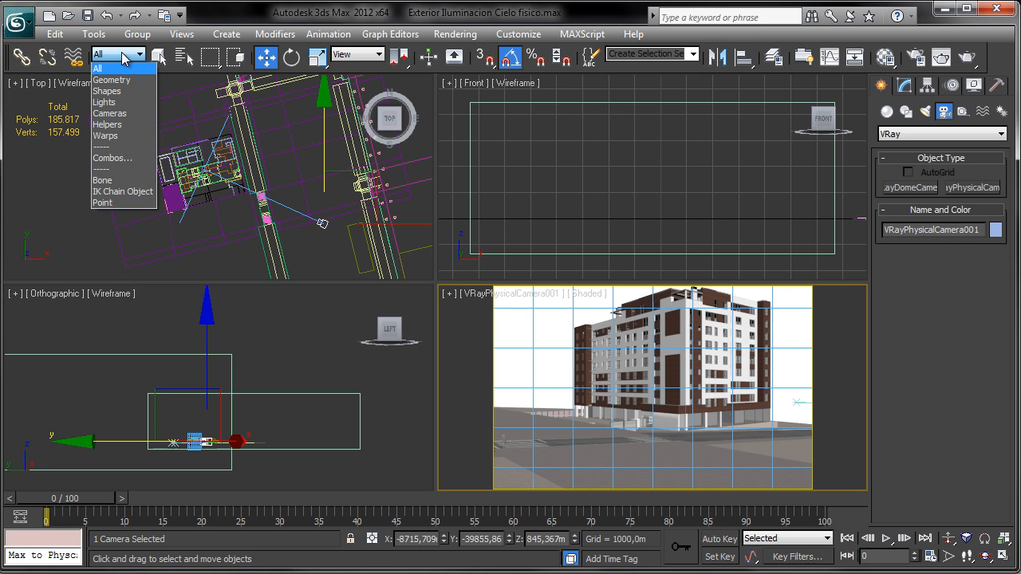
pyautogui.click(126, 116)
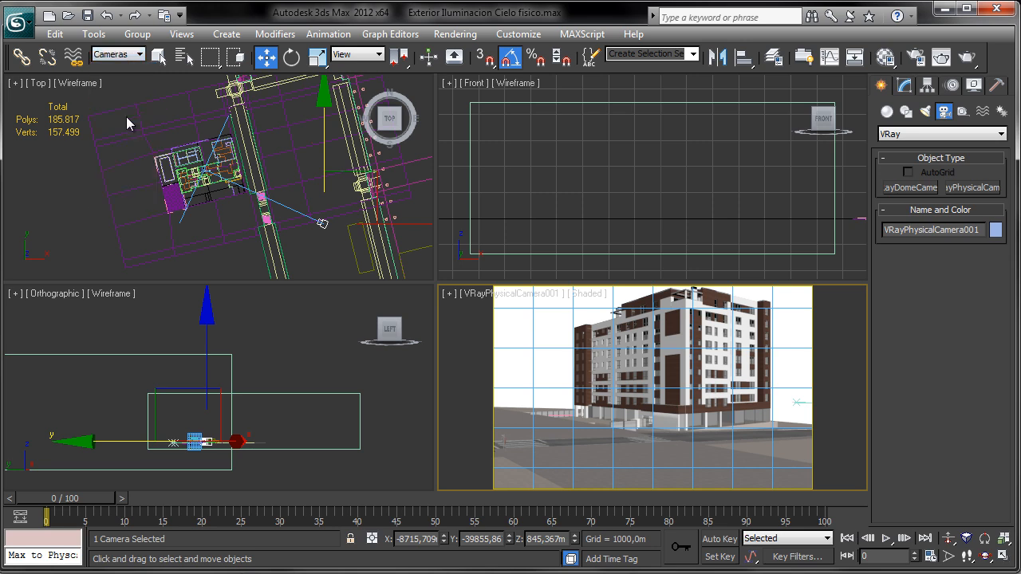
pyautogui.click(204, 172)
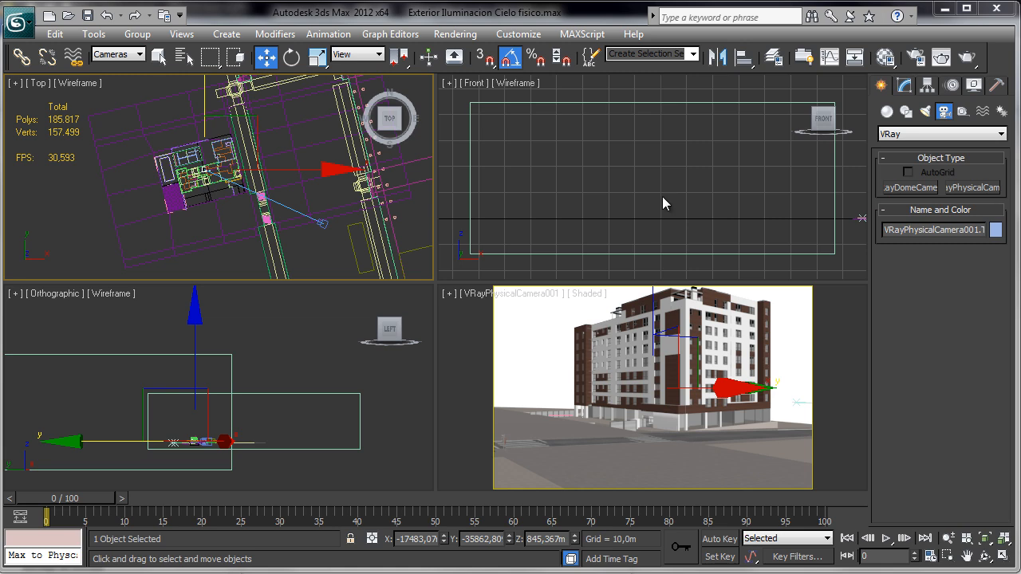
pyautogui.rightClick(347, 393)
pyautogui.rightClick(640, 425)
pyautogui.click(1003, 557)
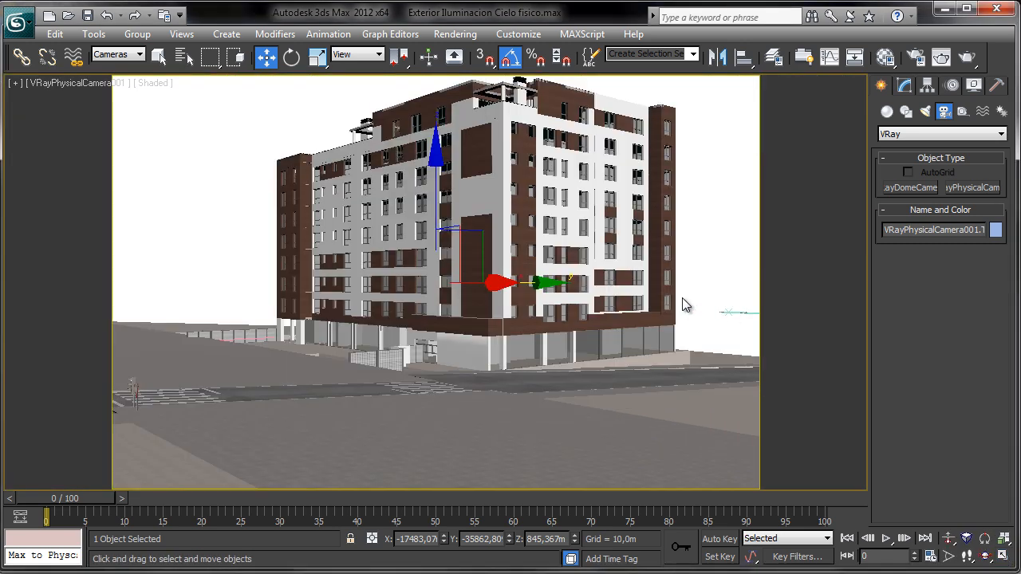
pyautogui.moveTo(430, 171); pyautogui.dragTo(434, 122)
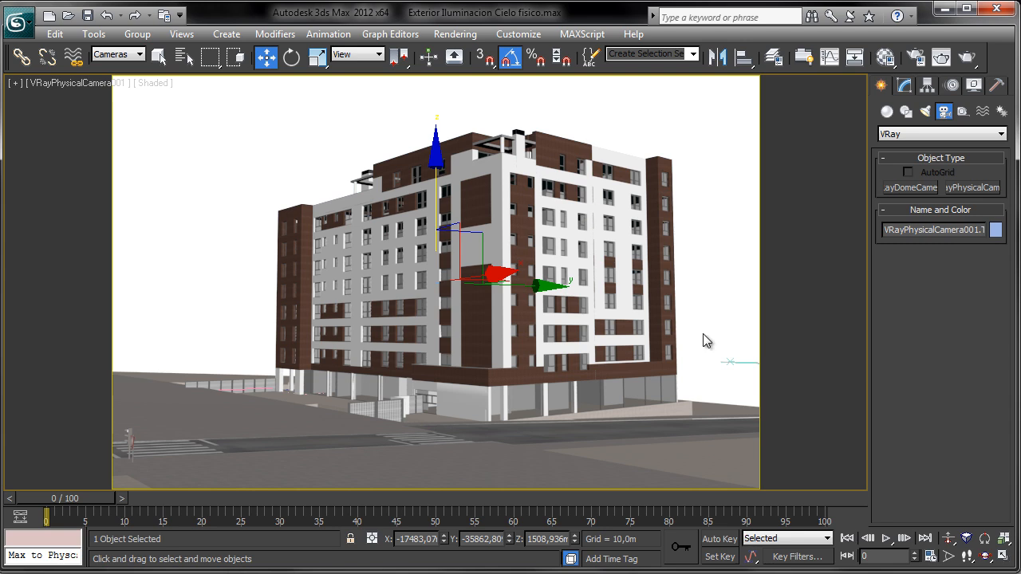
# - Open the parameters of the VRay physical camera for editing and turn off its vignetting
pyautogui.click(1003, 556)
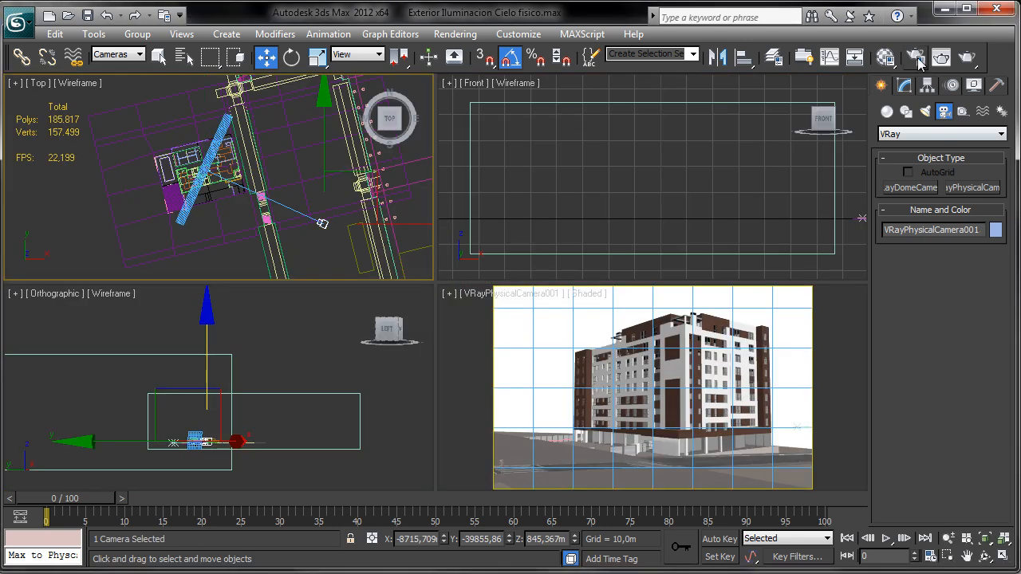
pyautogui.click(905, 88)
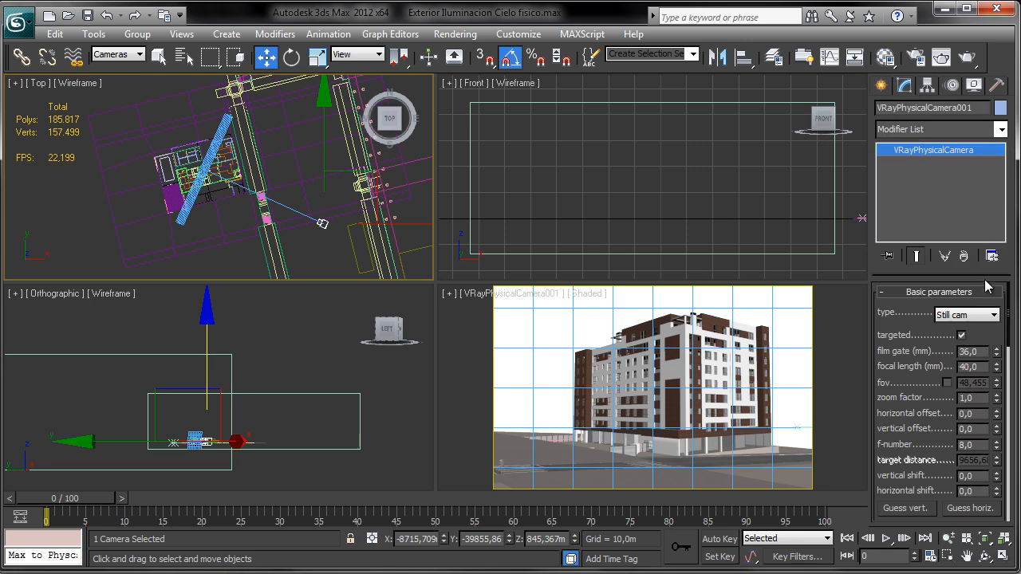
pyautogui.moveTo(987, 336)
pyautogui.mouseDown()
pyautogui.moveTo(985, 272)
pyautogui.moveTo(988, 328)
pyautogui.mouseUp()
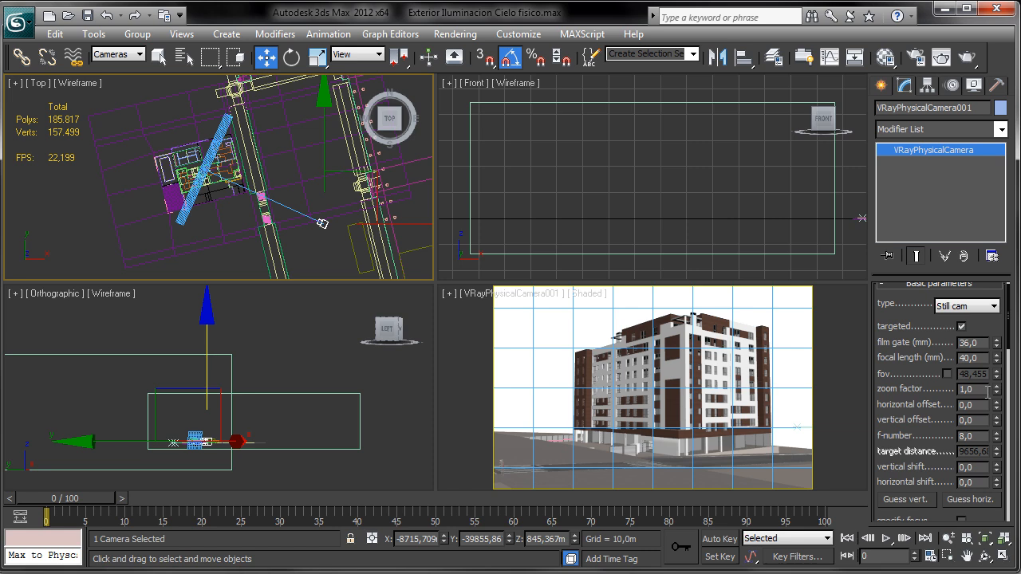
pyautogui.doubleClick(984, 435)
pyautogui.moveTo(985, 518); pyautogui.dragTo(986, 414)
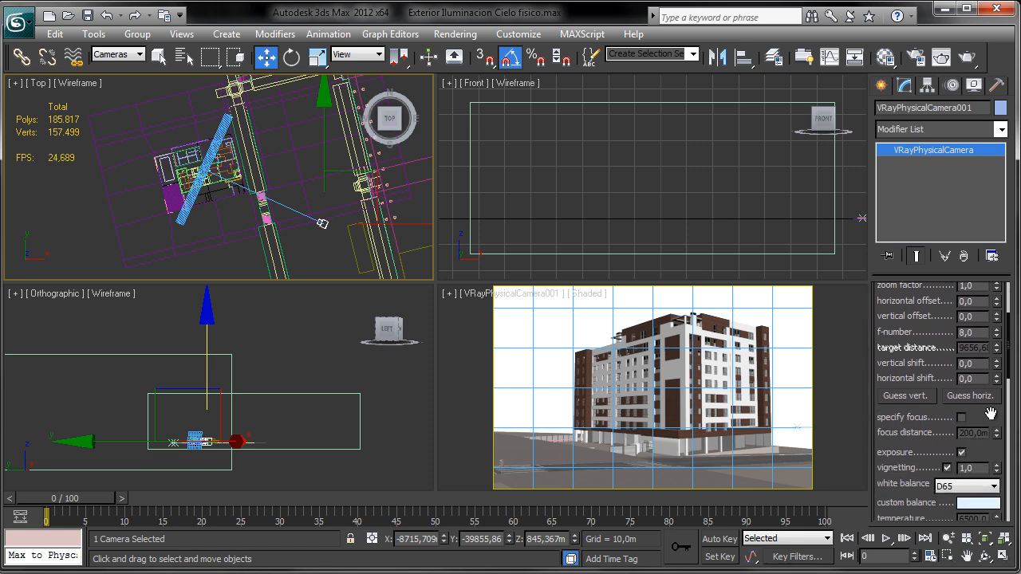
pyautogui.doubleClick(964, 335)
pyautogui.scroll(-2, 981, 415)
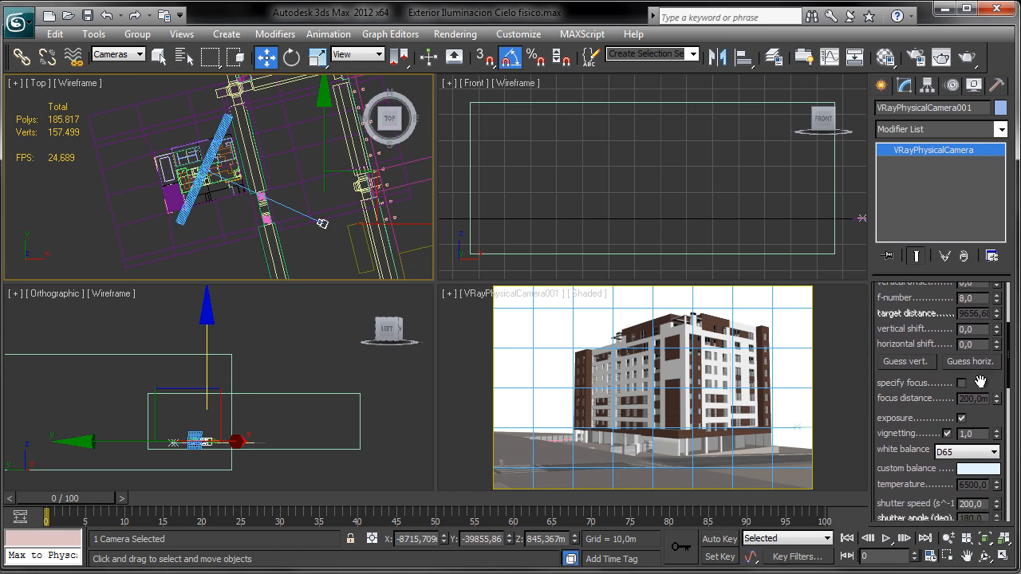
pyautogui.click(947, 433)
# - Set the physical camera's white balance to Neutral
pyautogui.scroll(-2, 981, 413)
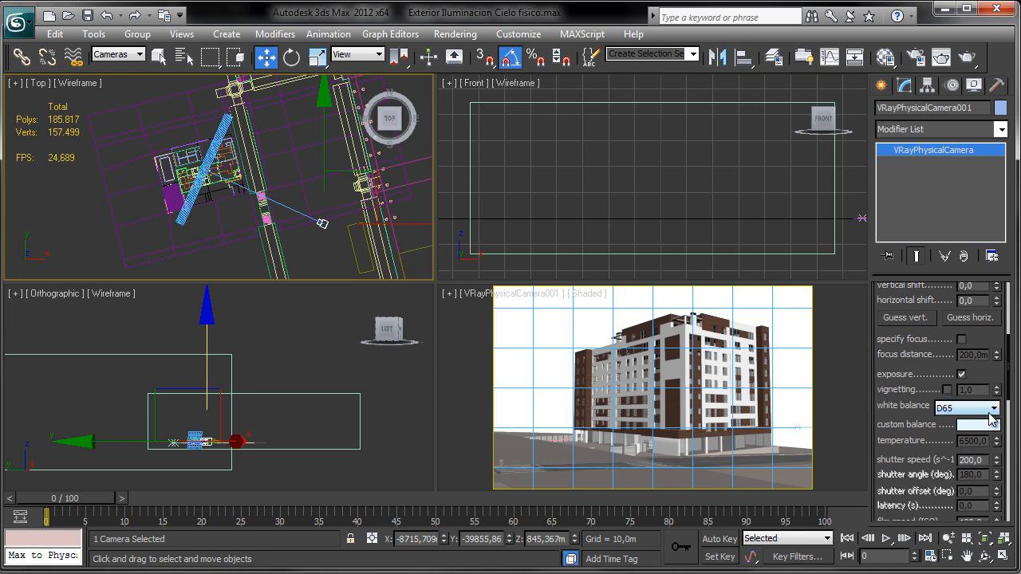
pyautogui.click(992, 410)
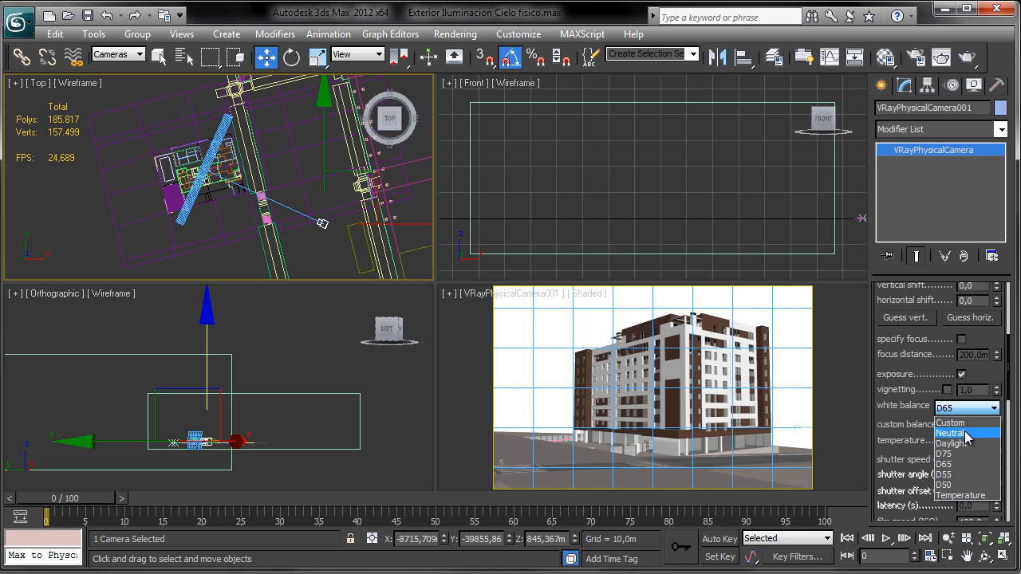
pyautogui.click(976, 435)
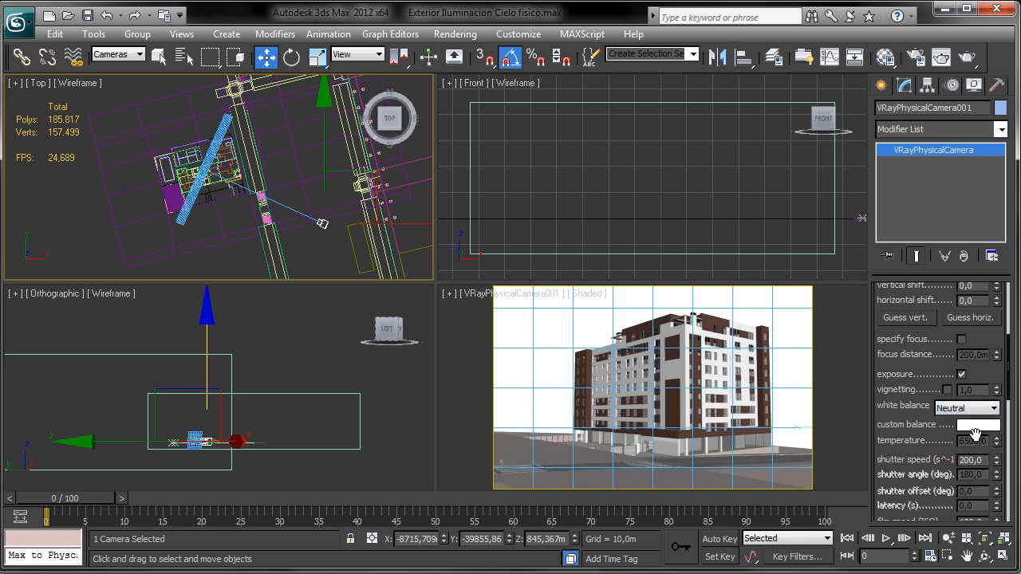
# - Set the physical camera's film speed (ISO) to 50
pyautogui.scroll(-2, 960, 342)
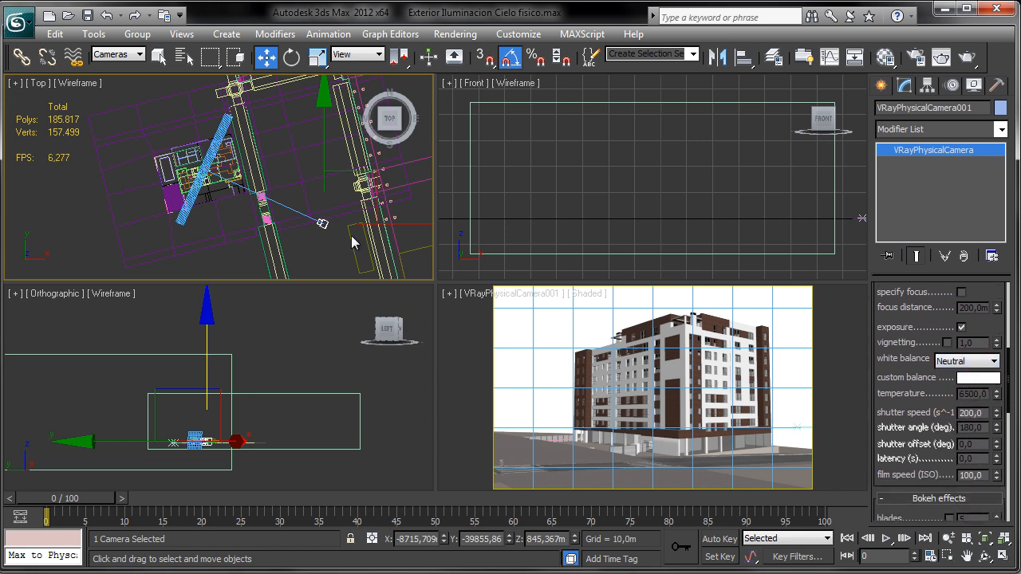
pyautogui.scroll(-1, 986, 313)
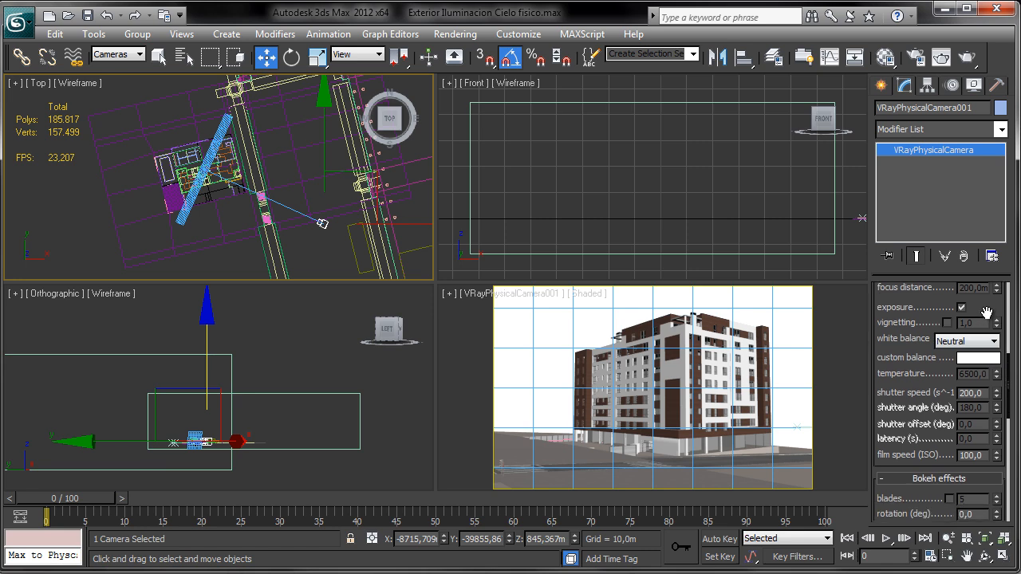
pyautogui.doubleClick(970, 455)
pyautogui.write('5')
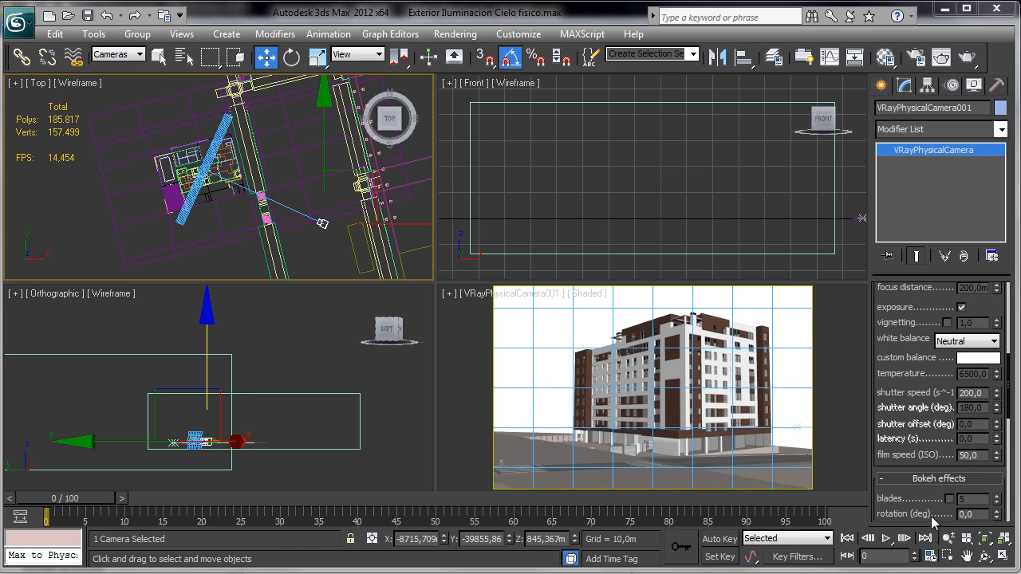
# - Maximize the VRay physical camera's viewport to fill the workspace
pyautogui.click(1002, 556)
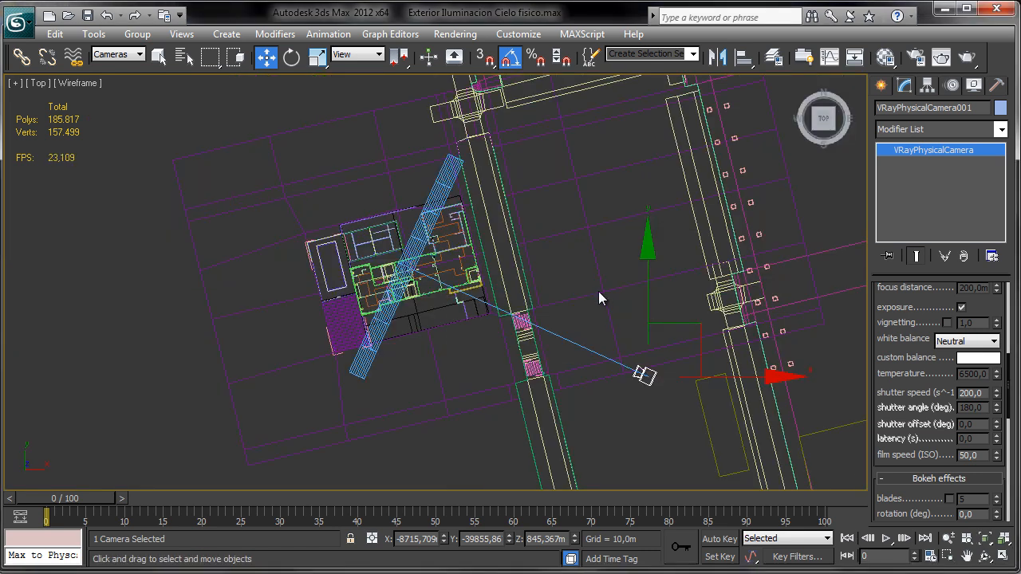
pyautogui.click(1002, 555)
pyautogui.rightClick(733, 385)
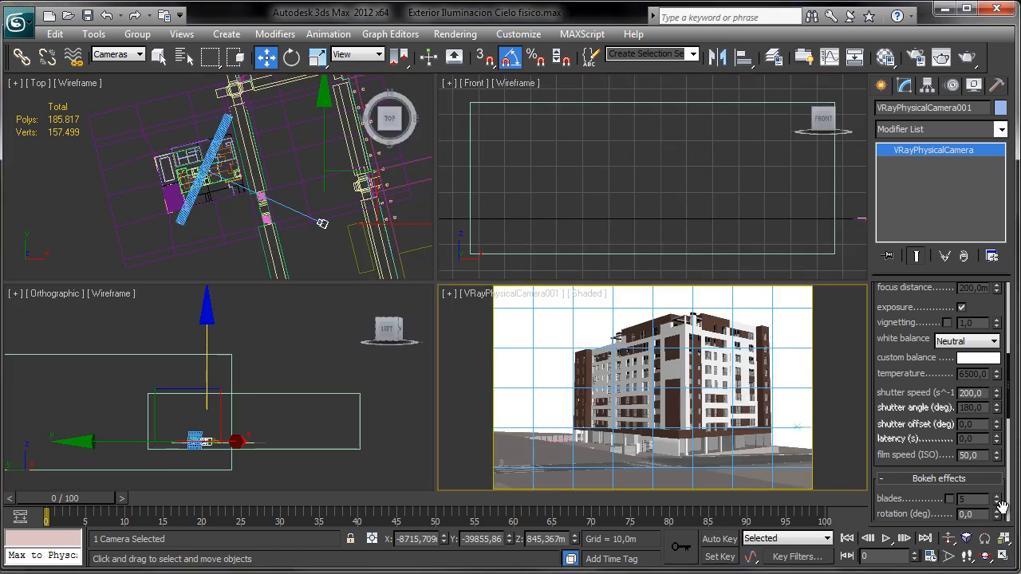
pyautogui.click(1001, 556)
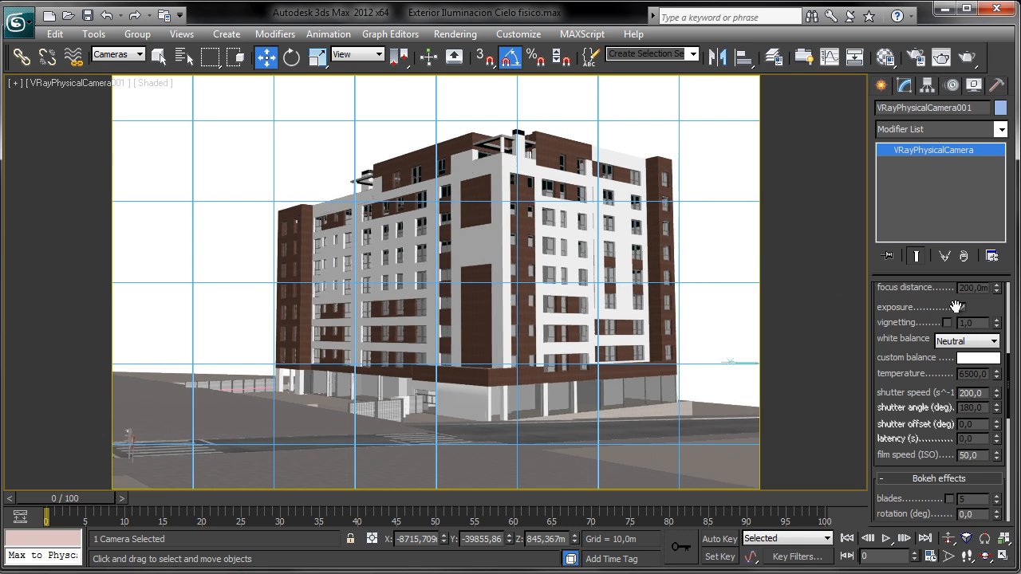
# - Correct the physical camera's vertical perspective with an estimated vertical shift and restore the four-viewport layout
pyautogui.moveTo(999, 311); pyautogui.dragTo(956, 442)
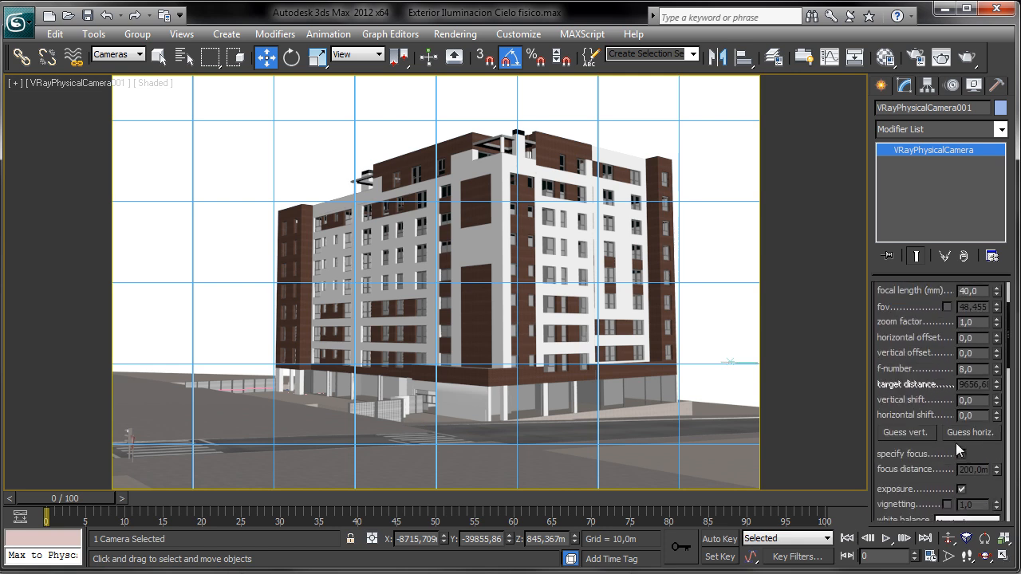
pyautogui.click(906, 432)
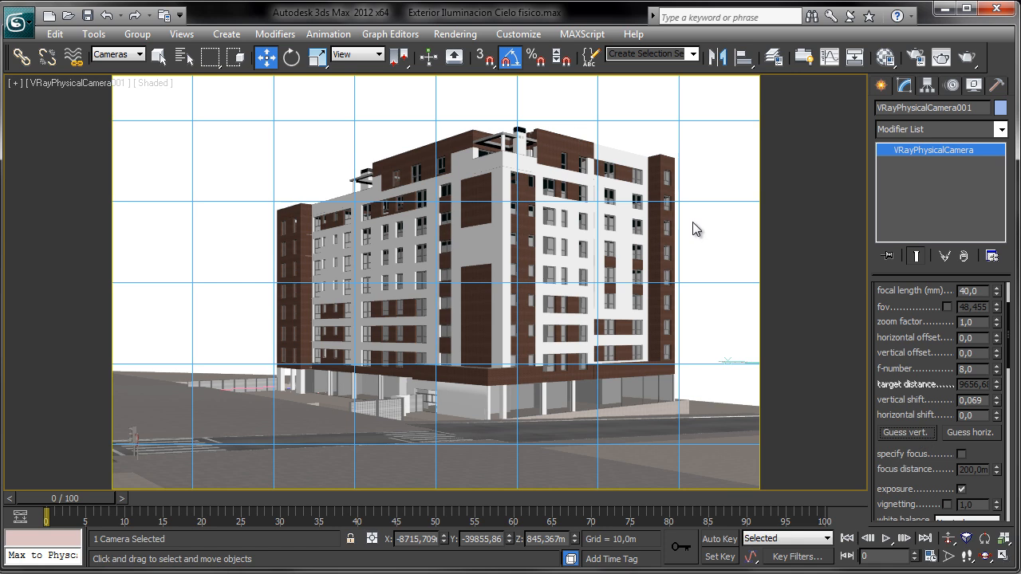
pyautogui.click(1002, 556)
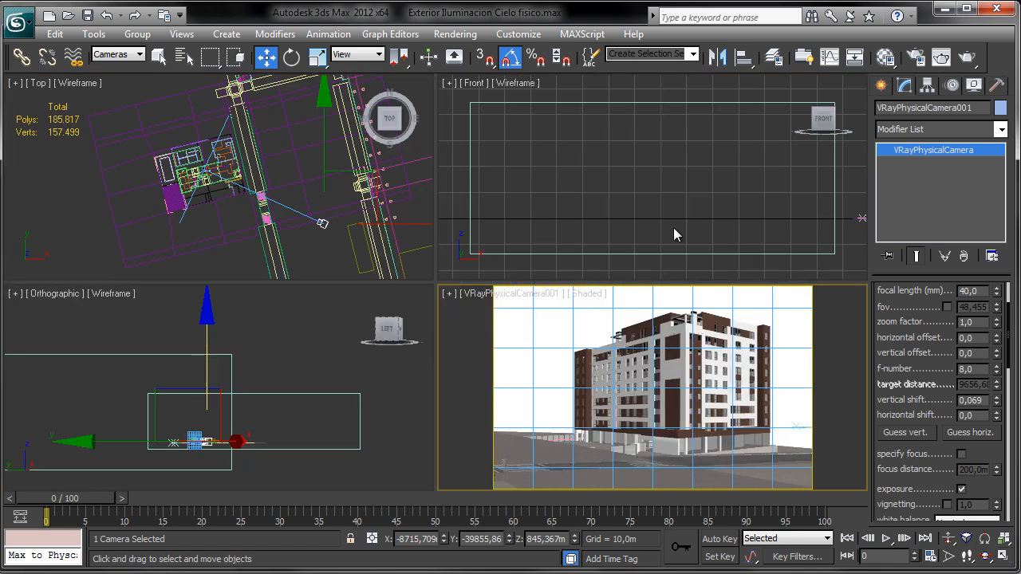
# - Create a VRaySun in the top view aimed at the building, and accept adding a VRaySky environment map
pyautogui.click(159, 55)
pyautogui.click(220, 144)
pyautogui.scroll(-5, 227, 152)
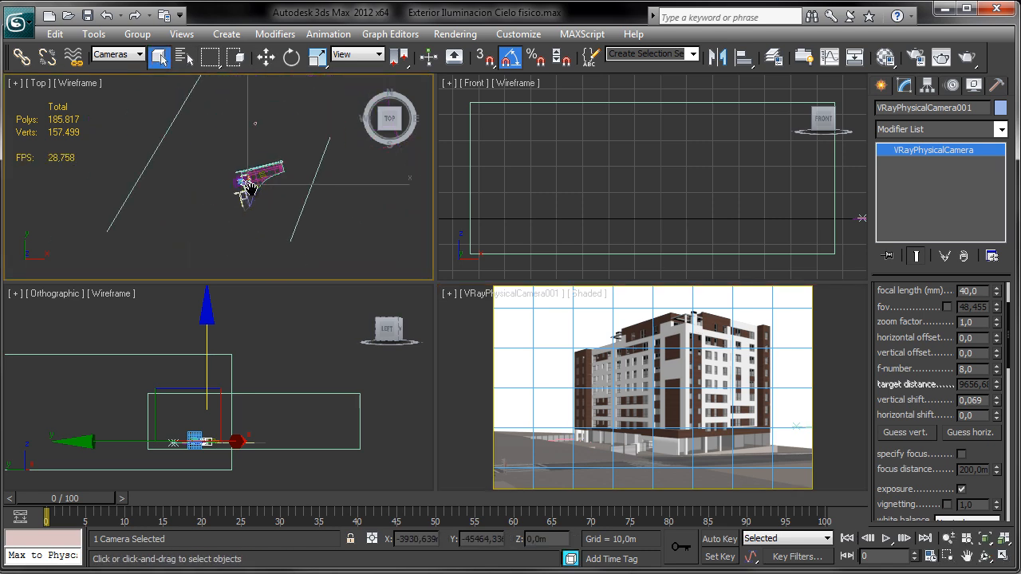
pyautogui.click(880, 84)
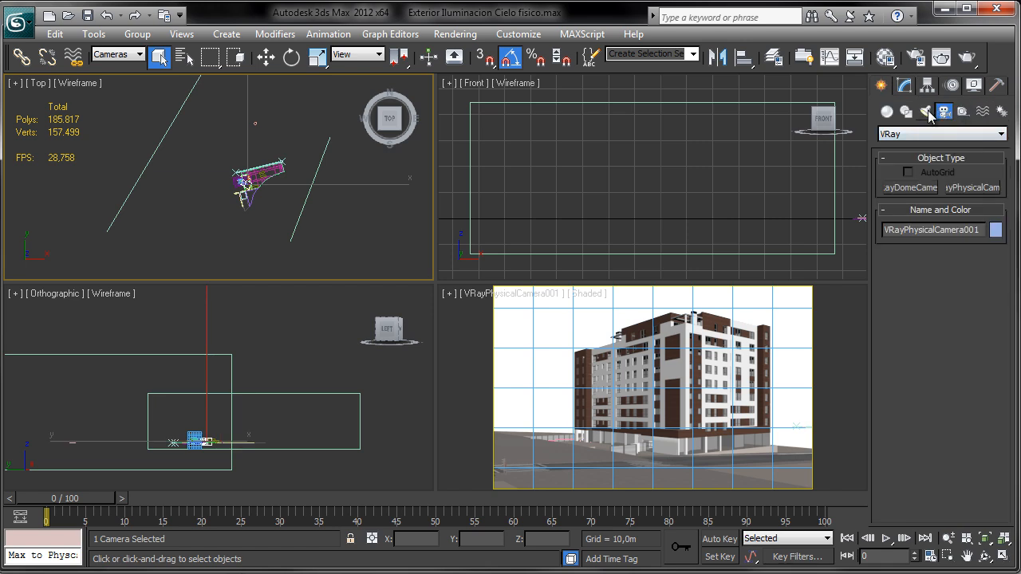
pyautogui.click(925, 112)
pyautogui.click(933, 134)
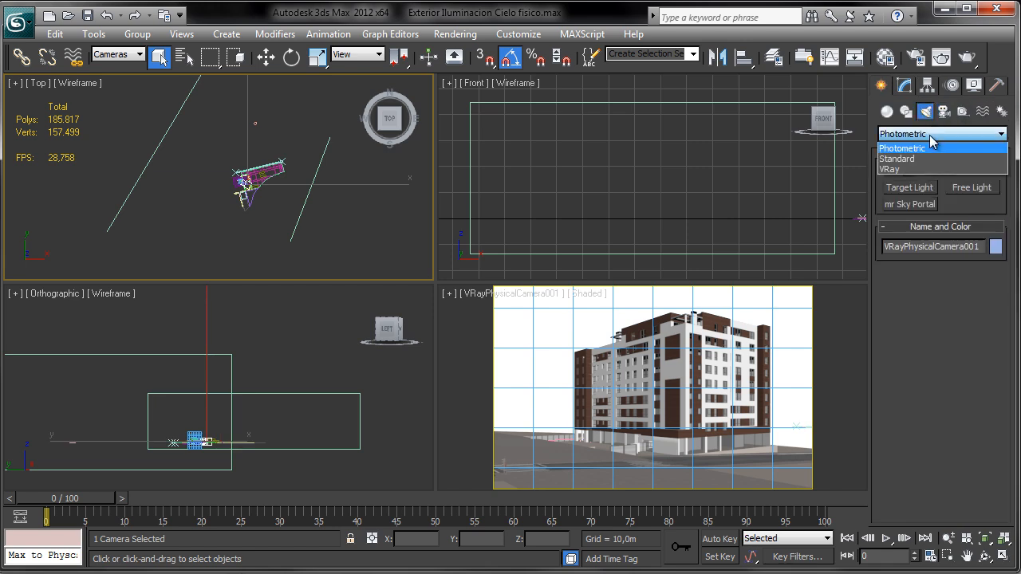
pyautogui.click(912, 170)
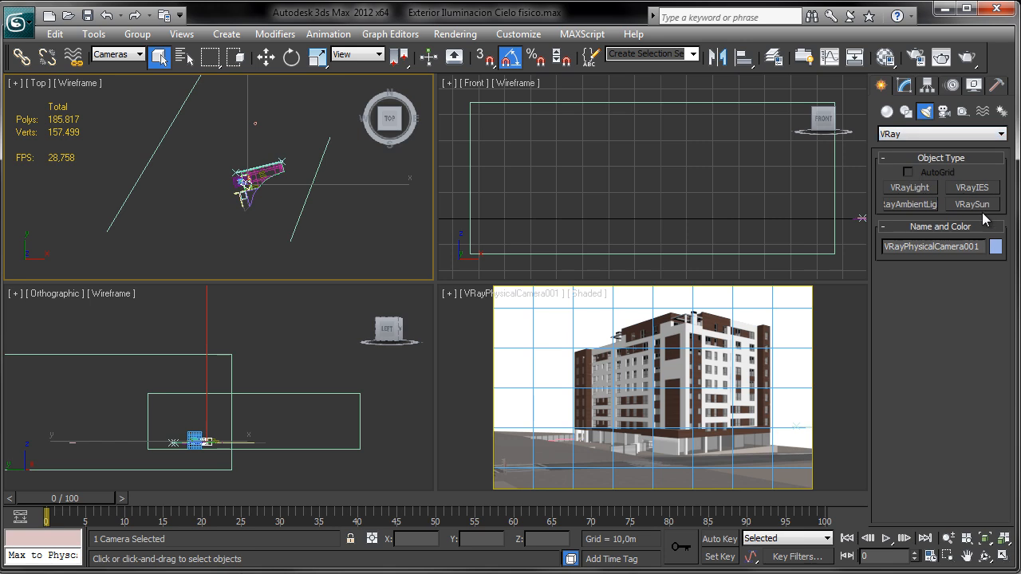
pyautogui.click(971, 206)
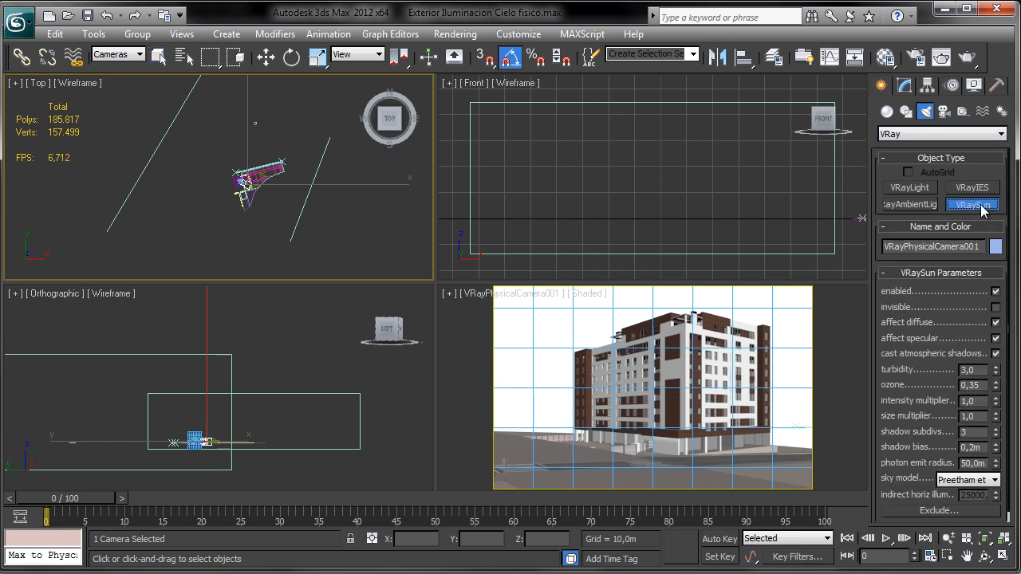
pyautogui.moveTo(362, 227); pyautogui.dragTo(332, 229, button='middle')
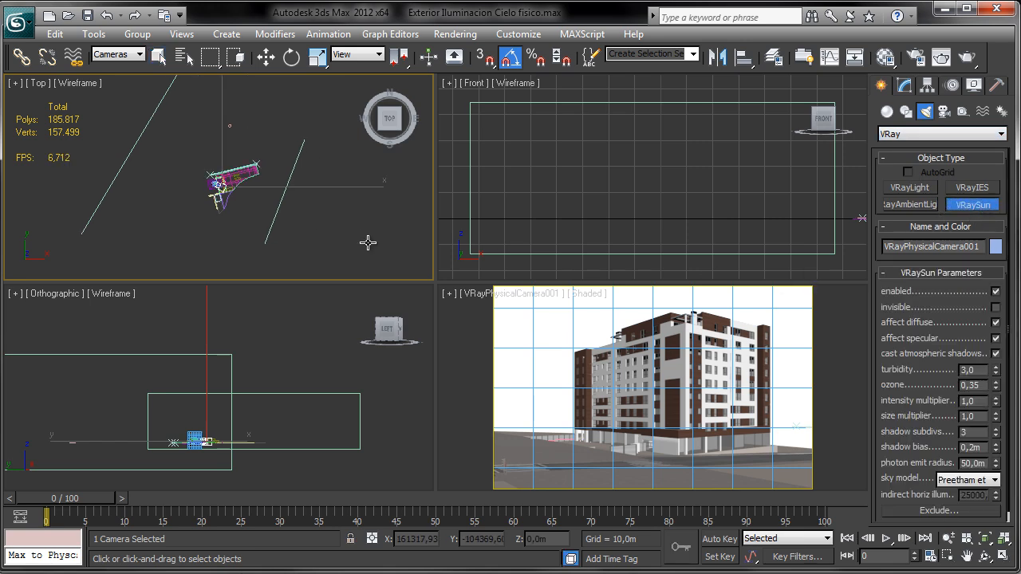
pyautogui.moveTo(368, 243); pyautogui.dragTo(224, 184)
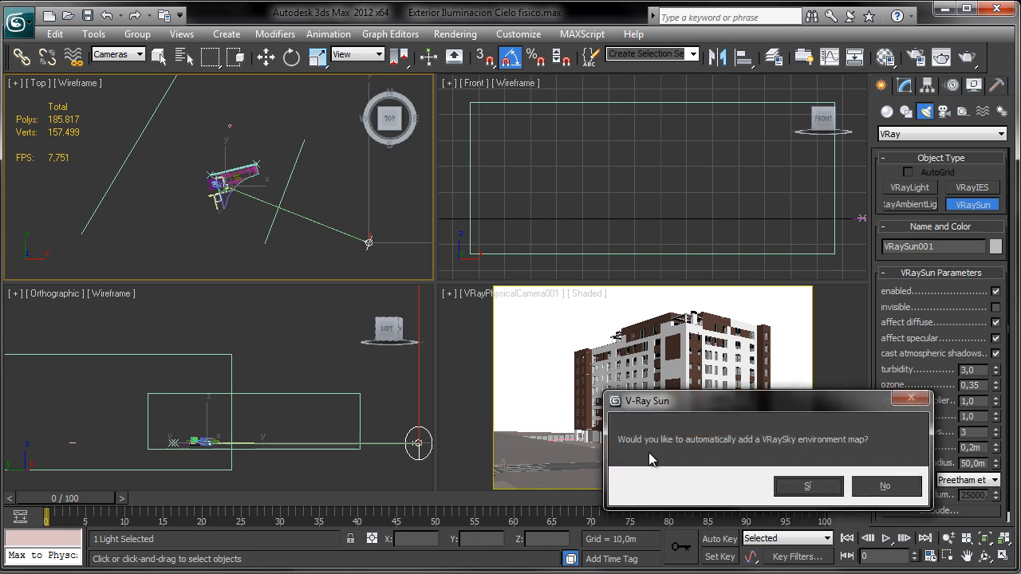
pyautogui.click(807, 485)
# - Limit selection to lights and move the VRaySun up in the front view to about X 111336, Z 115564
pyautogui.click(266, 56)
pyautogui.rightClick(628, 190)
pyautogui.click(112, 54)
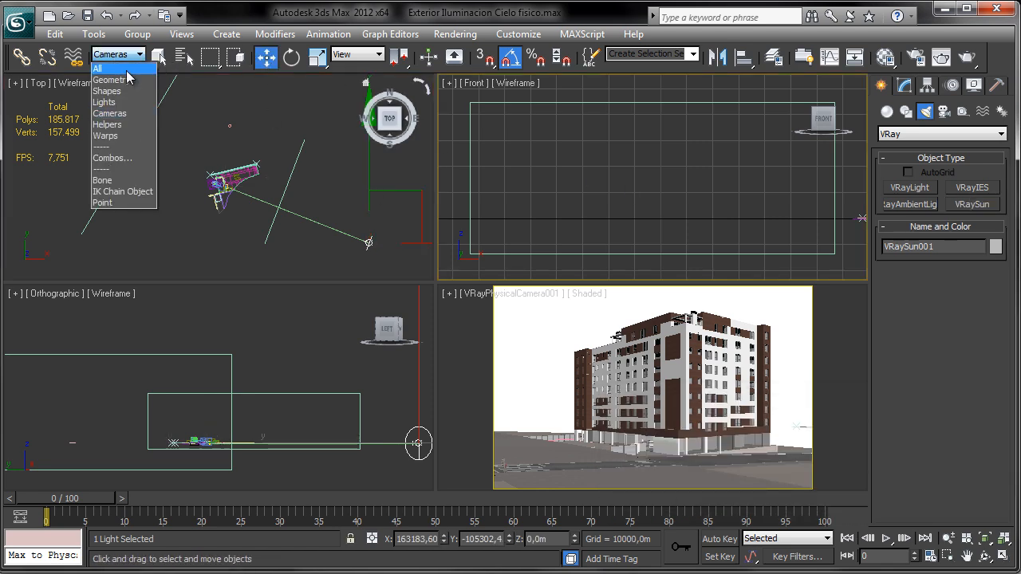
pyautogui.click(124, 106)
pyautogui.scroll(-5, 654, 203)
pyautogui.moveTo(653, 204); pyautogui.dragTo(610, 215, button='middle')
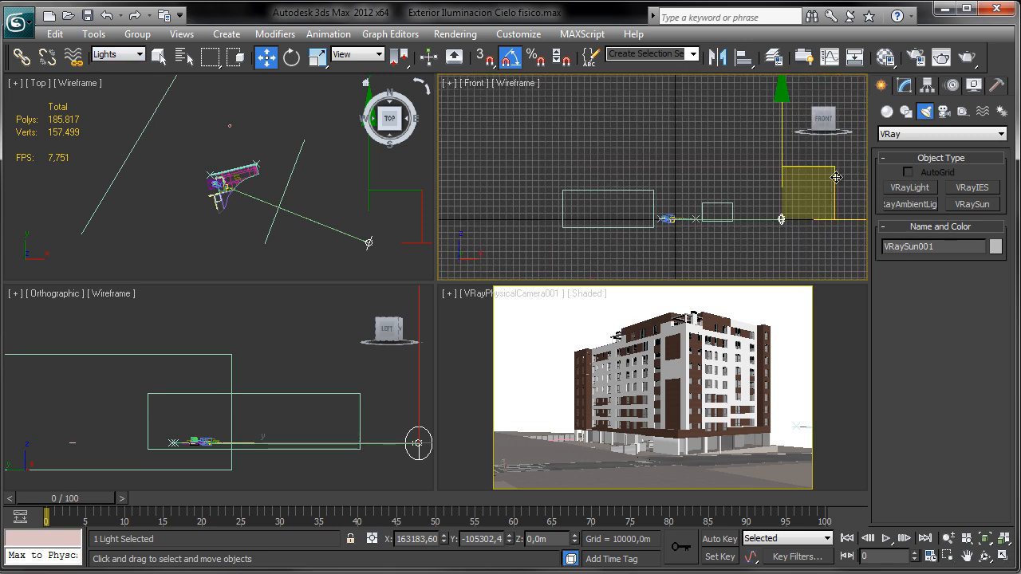
pyautogui.moveTo(834, 177); pyautogui.dragTo(802, 103)
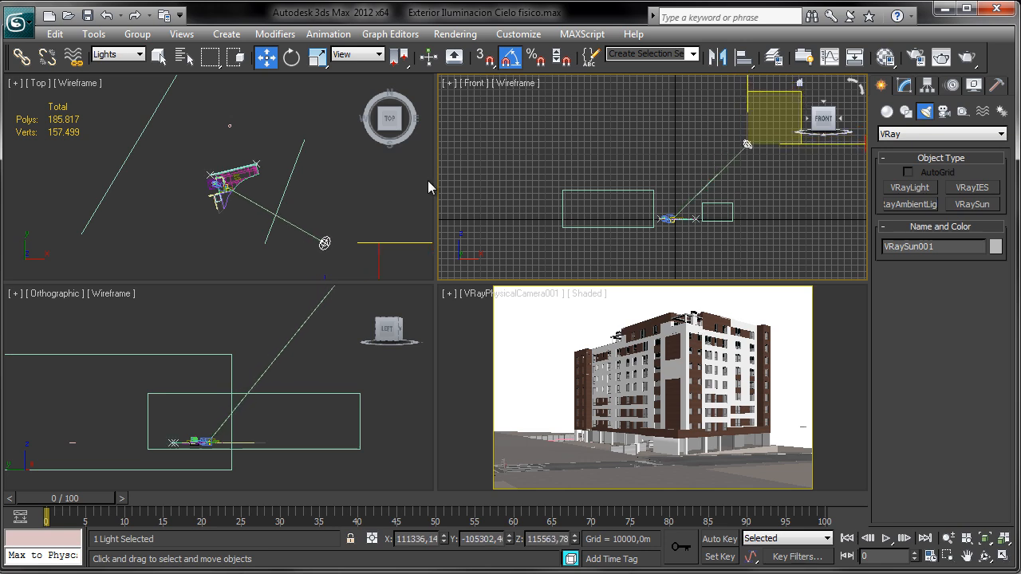
# - Move the VRaySun in the top view to about X 44868, Y 42273, then deselect it and maximize the camera viewport
pyautogui.middleClick(271, 199)
pyautogui.scroll(5, 227, 201)
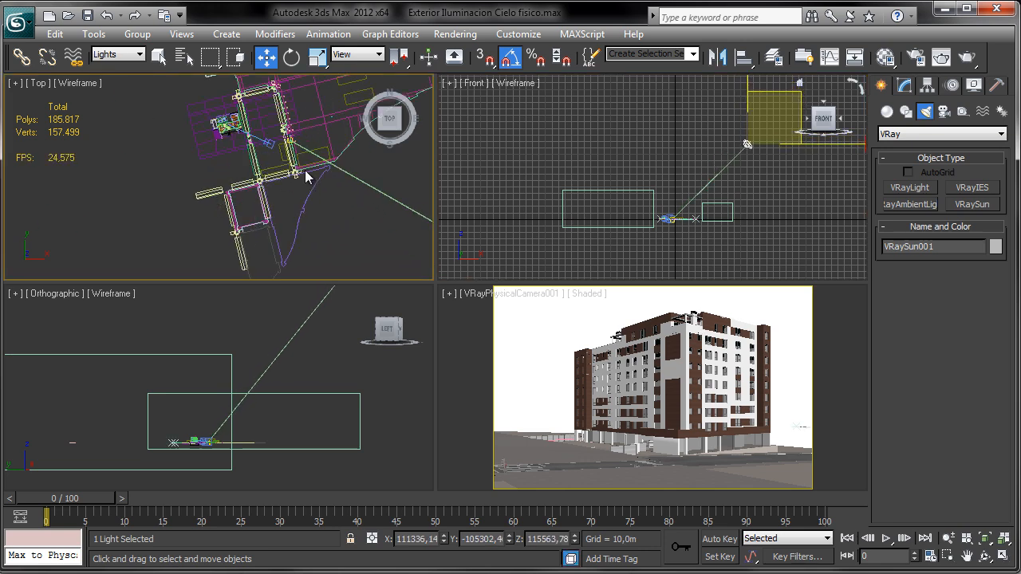
pyautogui.scroll(-6, 227, 166)
pyautogui.moveTo(380, 171); pyautogui.dragTo(330, 39)
pyautogui.moveTo(241, 169); pyautogui.dragTo(218, 190, button='middle')
pyautogui.scroll(5, 211, 178)
pyautogui.scroll(-6, 210, 178)
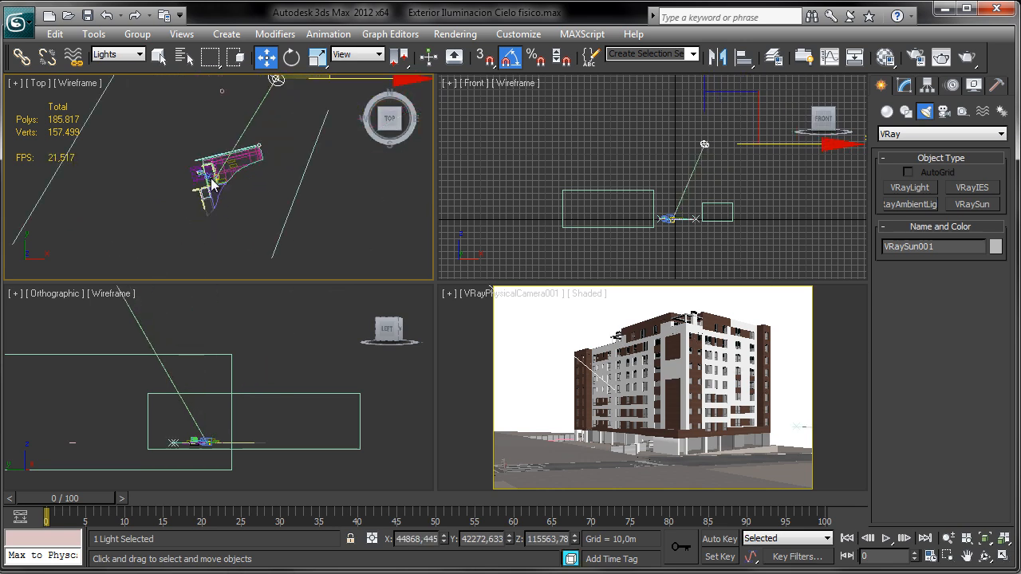
pyautogui.scroll(-1, 228, 205)
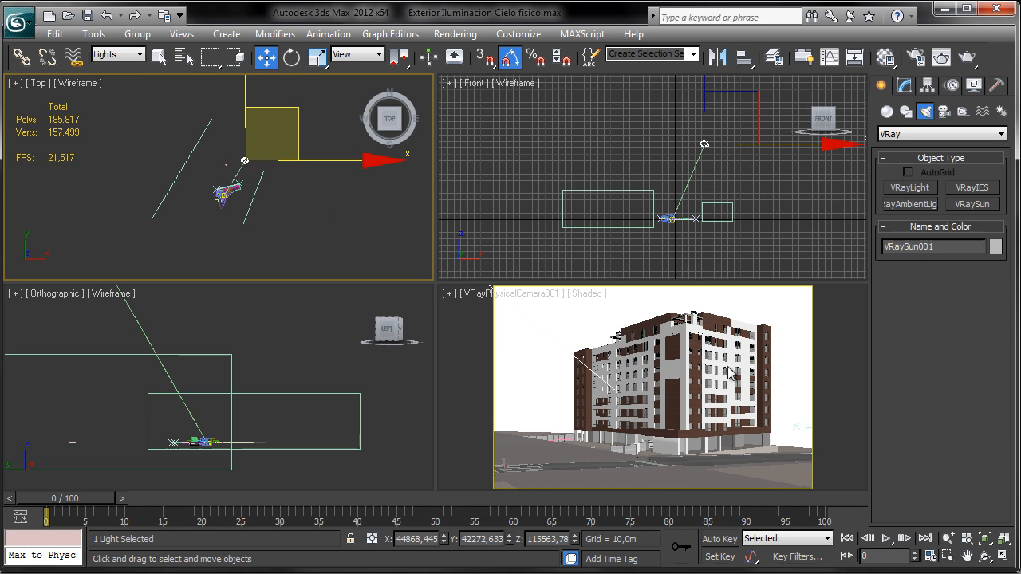
pyautogui.click(804, 406)
pyautogui.click(1002, 555)
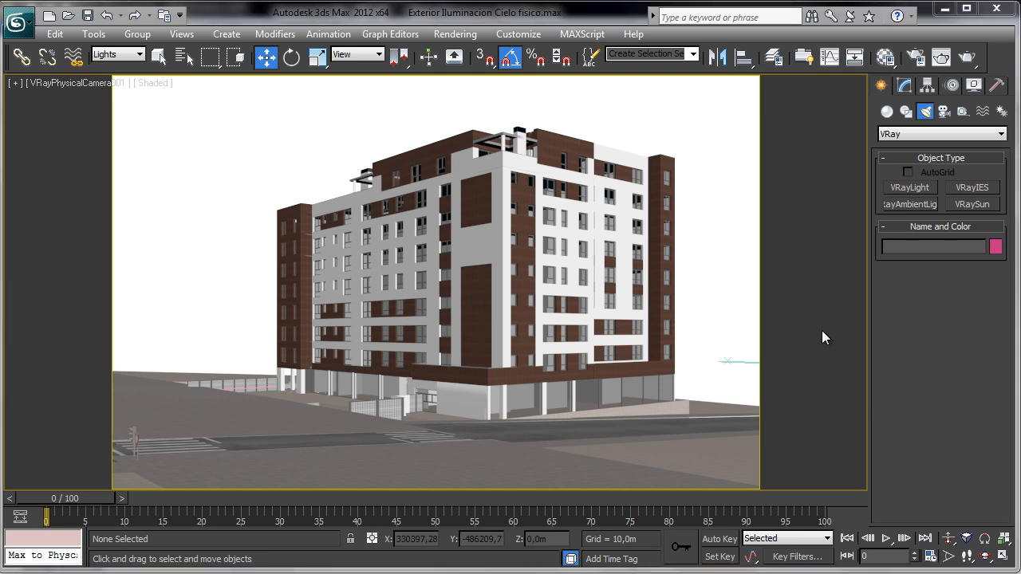
# - Place the environment's DefaultVRaySky map as an instance in an empty Material Editor slot and close the environment settings
pyautogui.click(886, 57)
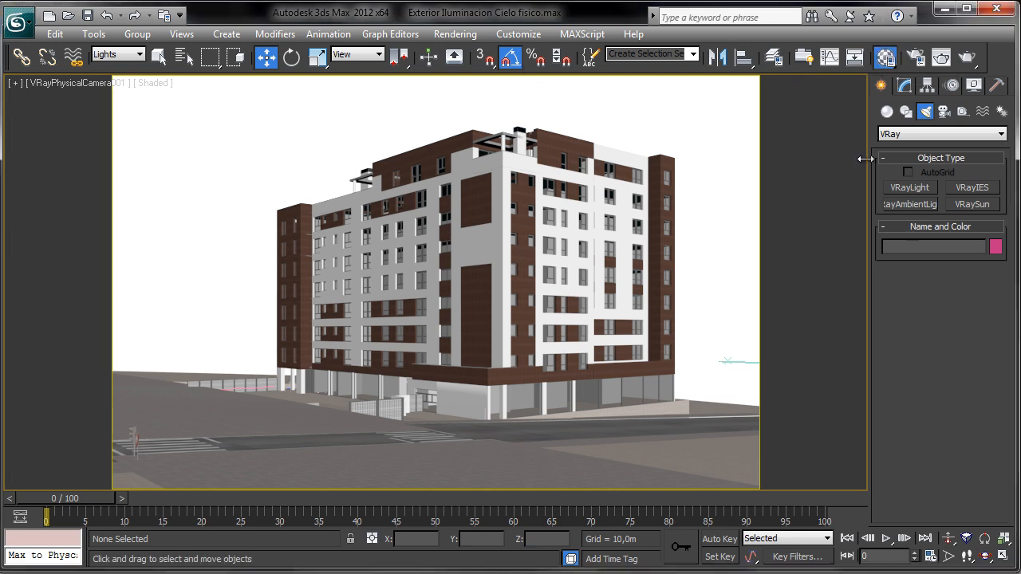
pyautogui.moveTo(384, 14); pyautogui.dragTo(748, 75)
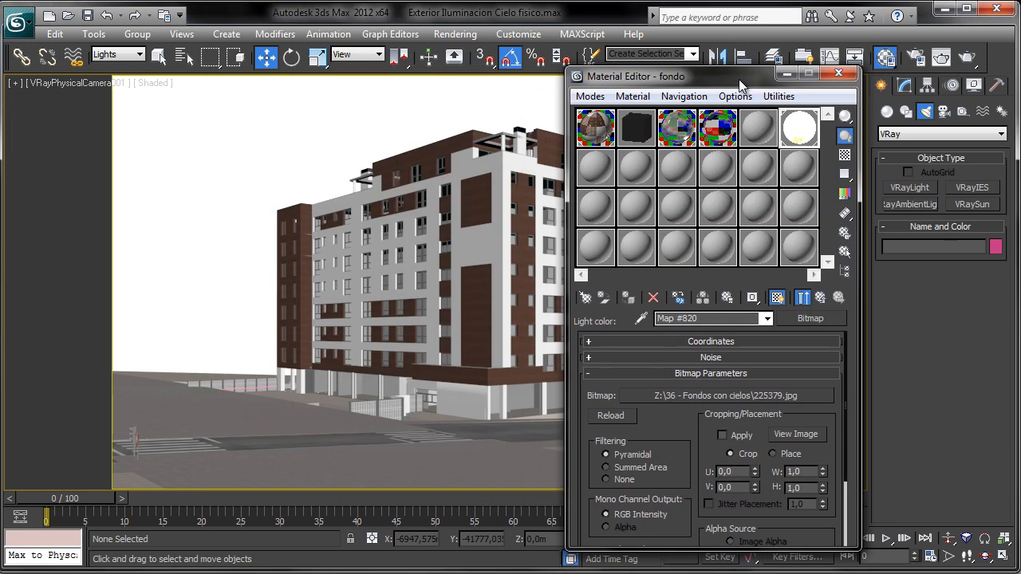
pyautogui.click(466, 36)
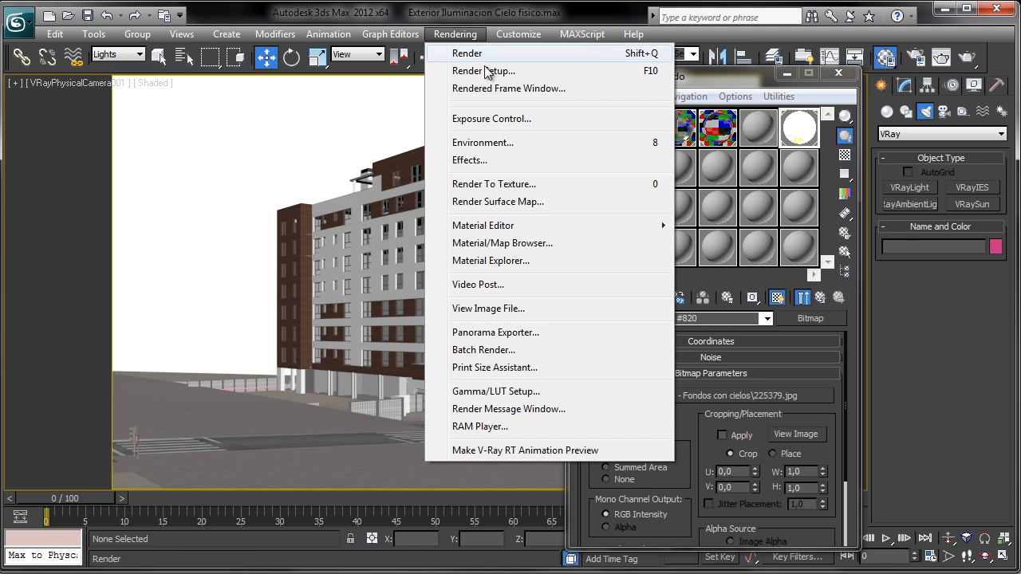
pyautogui.click(482, 142)
pyautogui.moveTo(456, 71); pyautogui.dragTo(263, 59)
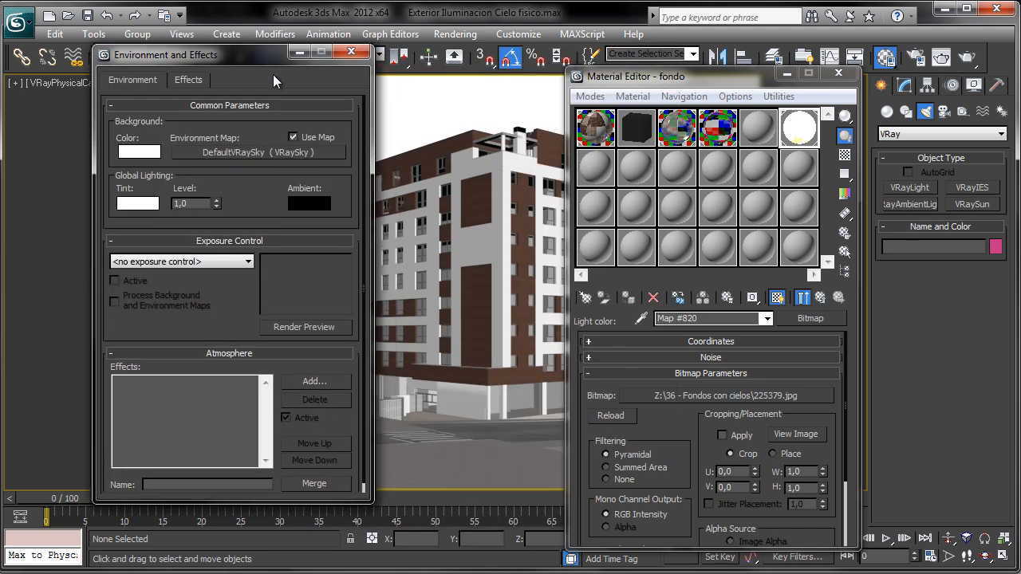
pyautogui.moveTo(276, 153); pyautogui.dragTo(799, 256)
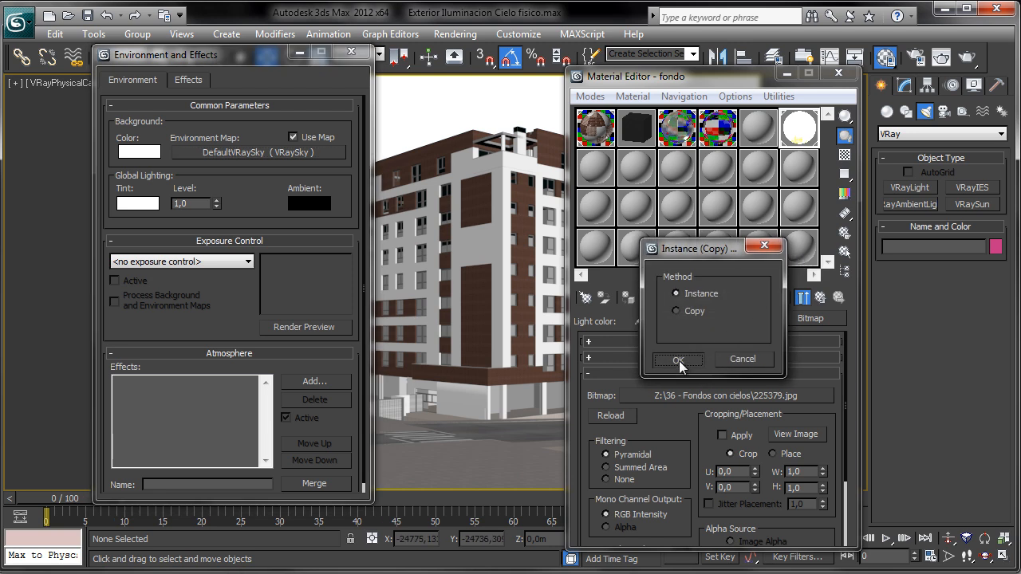
pyautogui.click(679, 360)
pyautogui.click(350, 53)
pyautogui.moveTo(762, 77); pyautogui.dragTo(342, 68)
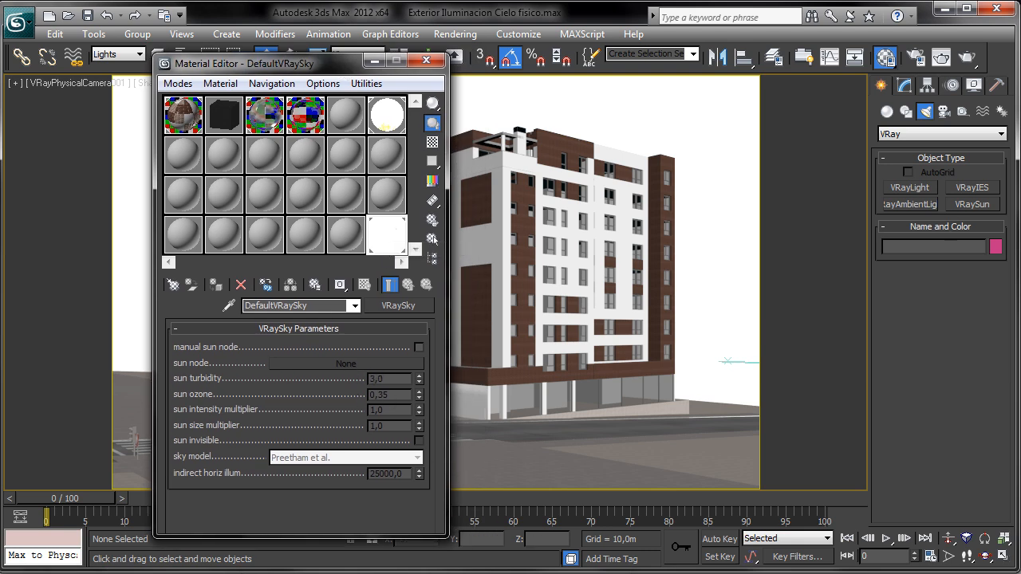
# - Assign VRaySun001 as DefaultVRaySky's sun node with manual sun node enabled, and switch the manual option back off
pyautogui.click(1002, 556)
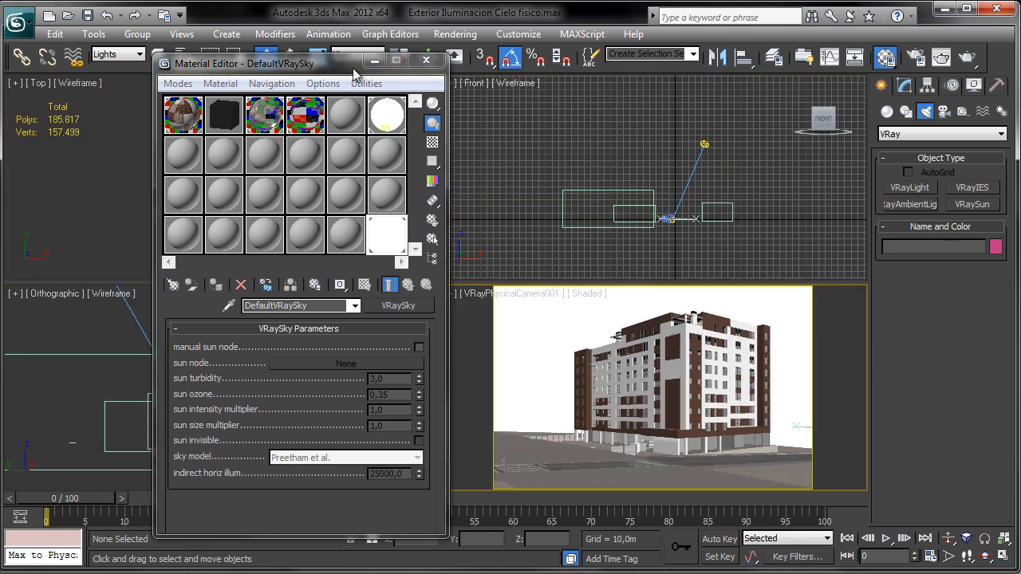
pyautogui.moveTo(337, 72); pyautogui.dragTo(289, 65)
pyautogui.click(368, 340)
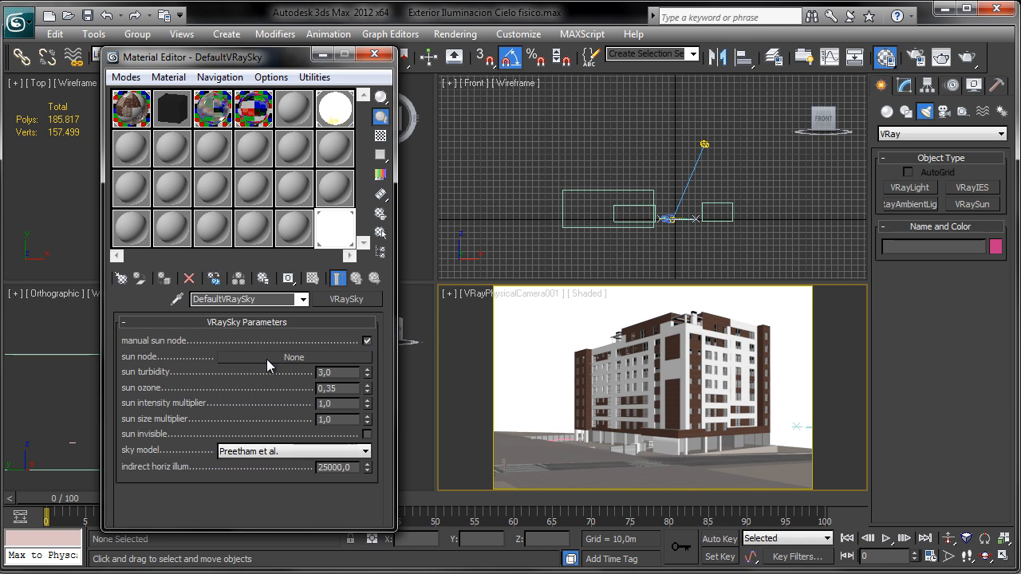
pyautogui.click(279, 357)
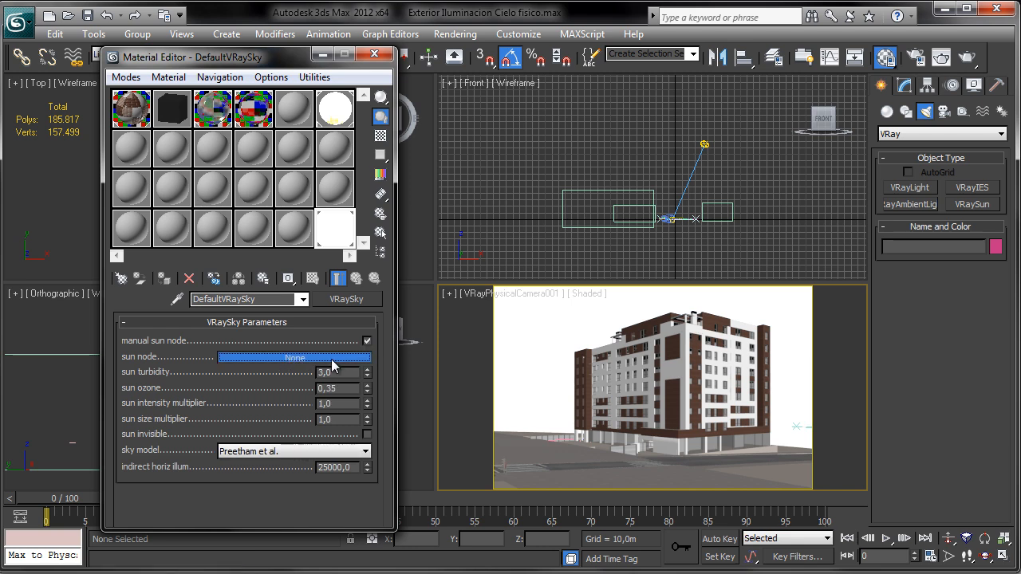
pyautogui.click(706, 144)
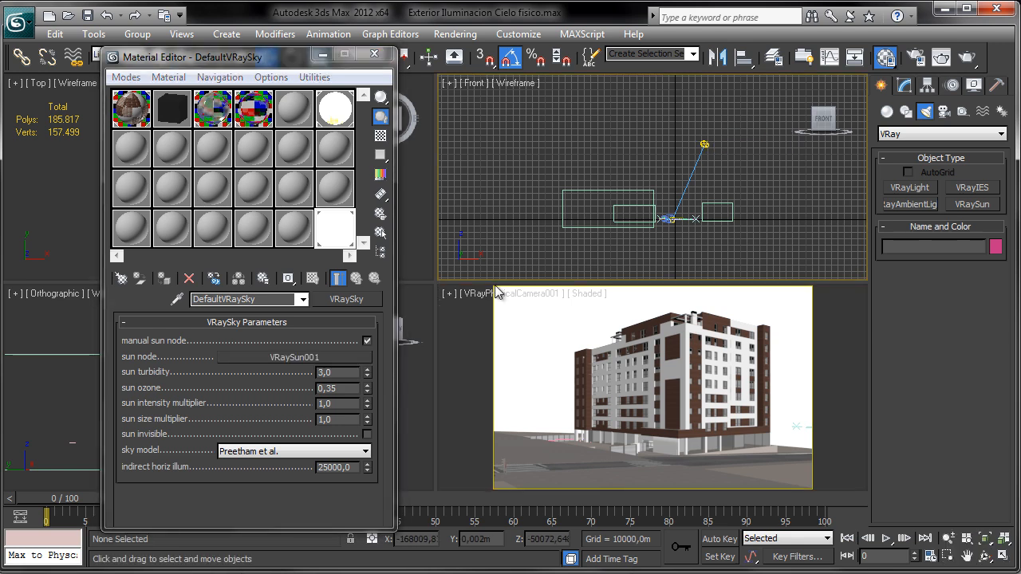
pyautogui.click(367, 340)
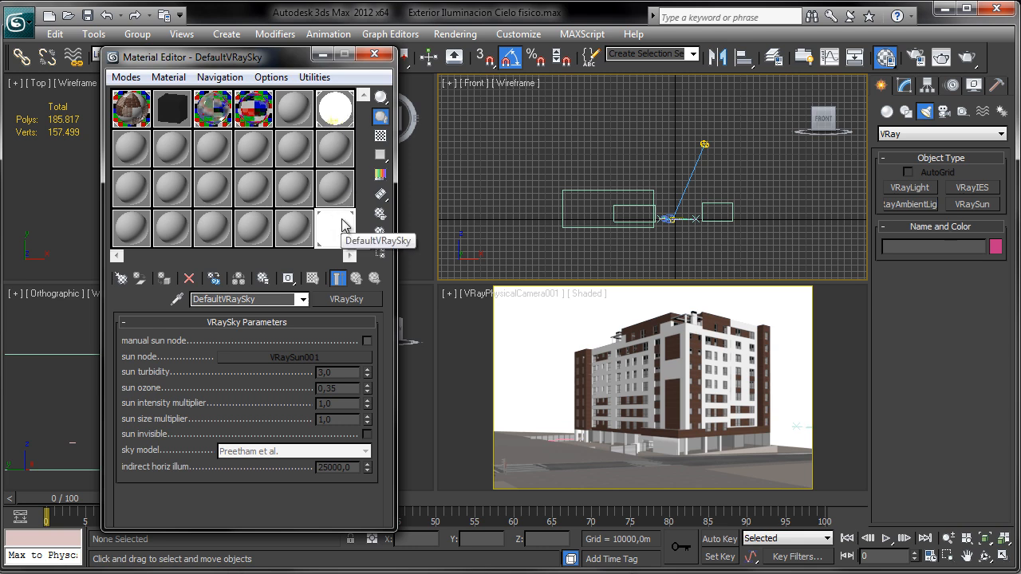
# - Lower the VRaySun in the front view to about X 64372, Z 104358 and close the Material Editor
pyautogui.click(707, 144)
pyautogui.moveTo(760, 107); pyautogui.dragTo(770, 114)
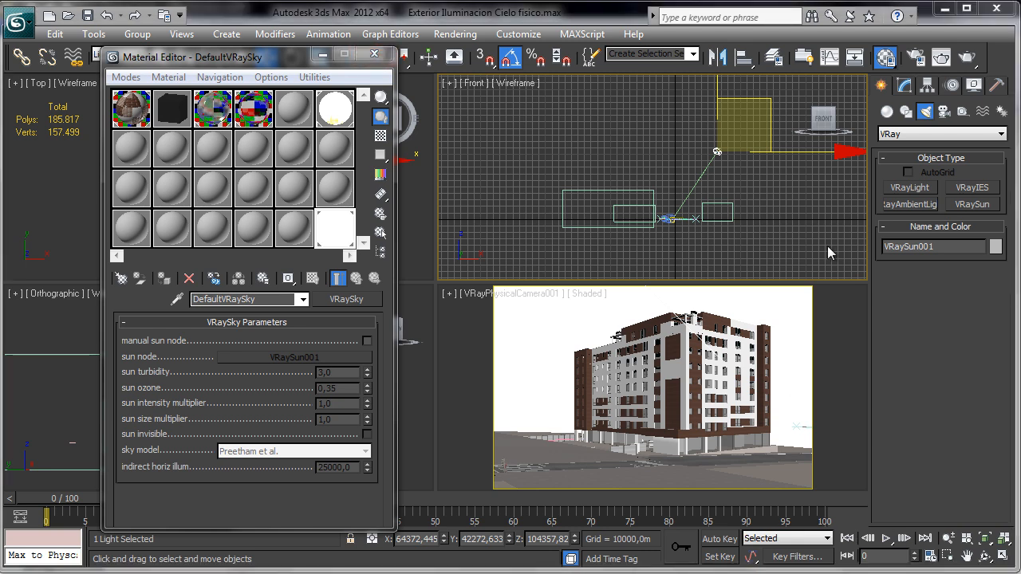
pyautogui.click(374, 54)
# - Turn on sub-pixel mapping and clamp output in the V-Ray color mapping render settings
pyautogui.click(916, 56)
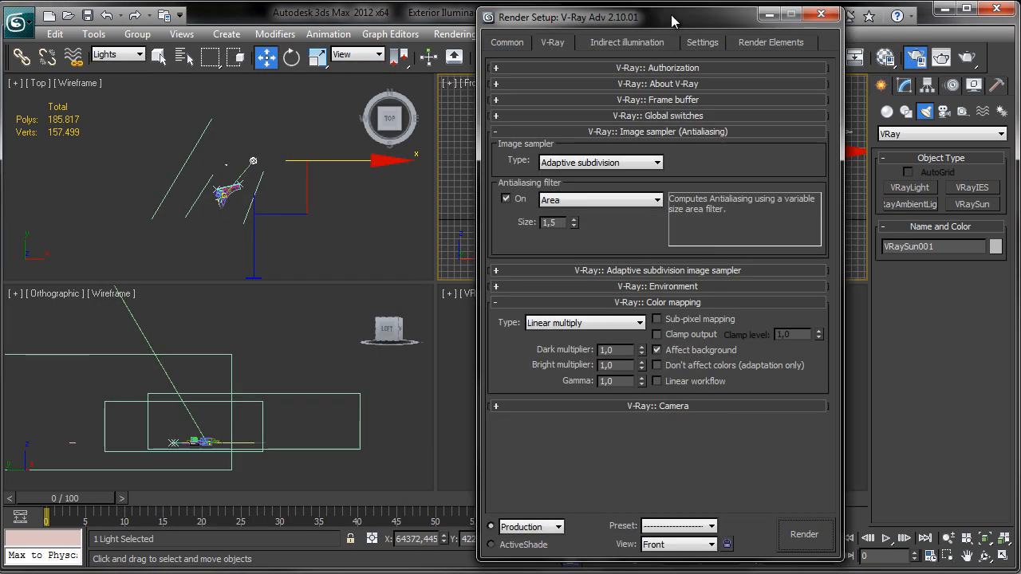
pyautogui.moveTo(671, 23); pyautogui.dragTo(420, 17)
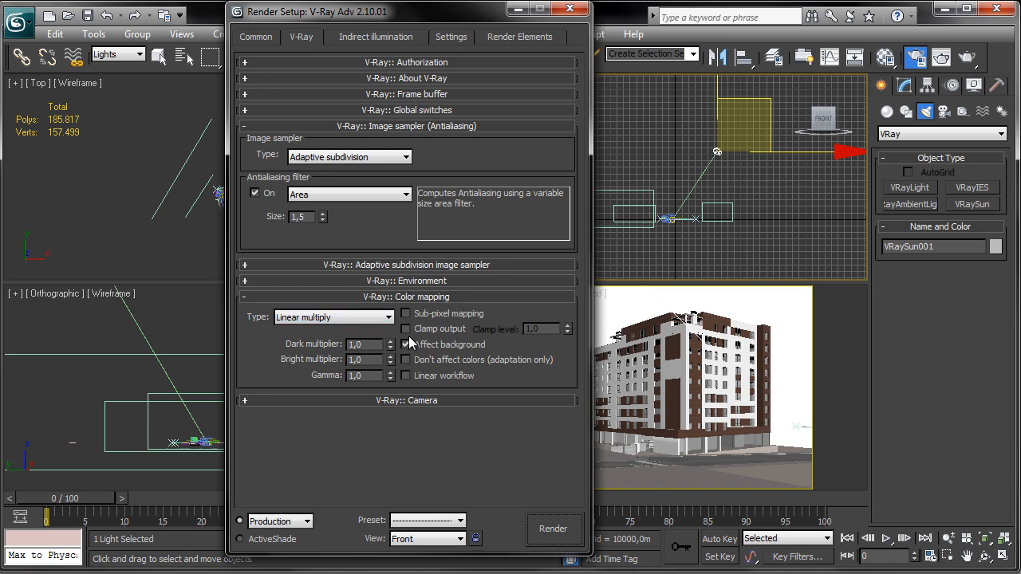
pyautogui.click(405, 328)
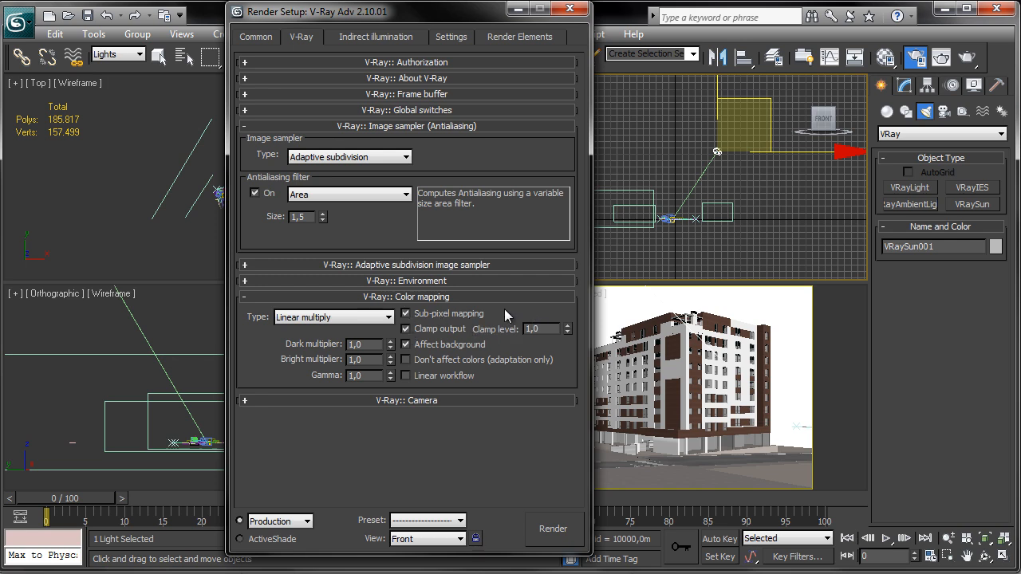
# - Keep the color mapping type at Linear multiply and set its dark multiplier to 0.3
pyautogui.click(389, 318)
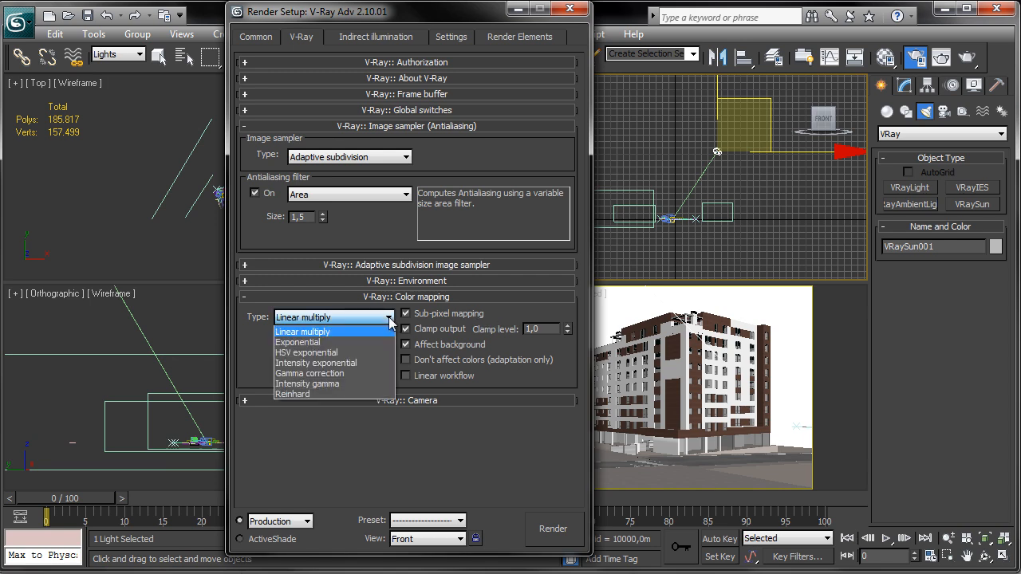
pyautogui.click(329, 333)
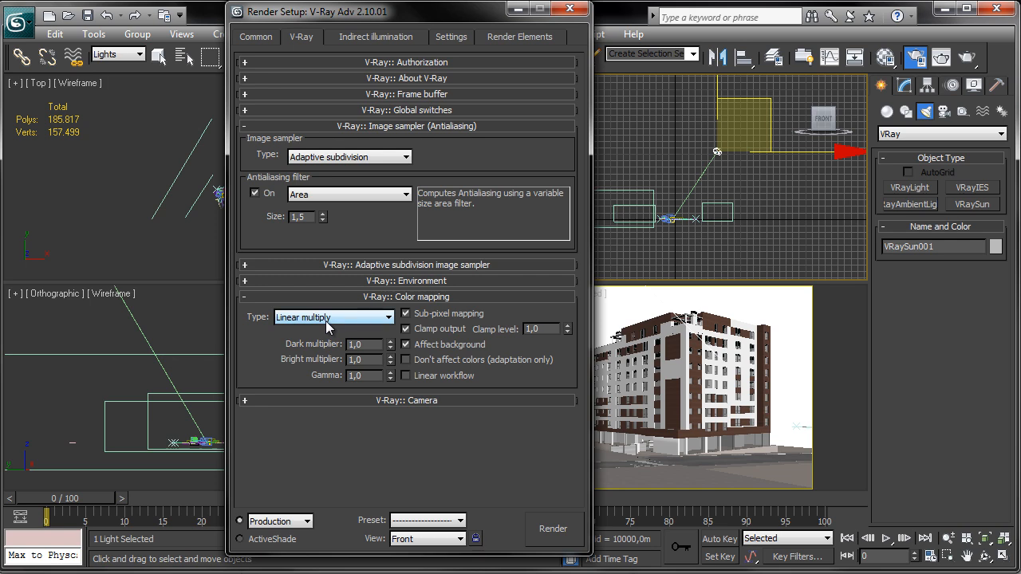
pyautogui.click(391, 348)
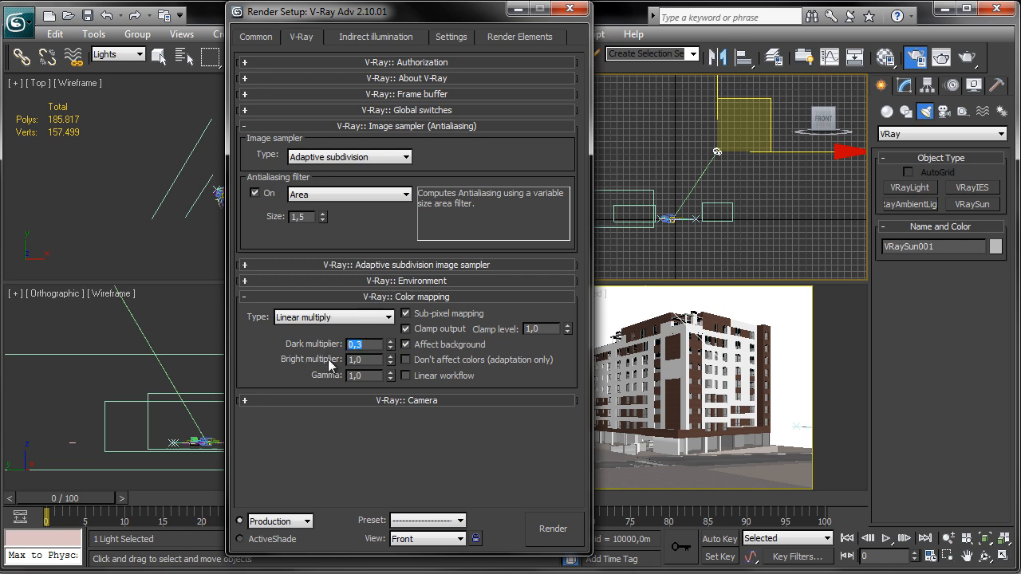
# - Set the color mapping bright multiplier to 2.0 and save the scene
pyautogui.hotkey('ctrl', 's')
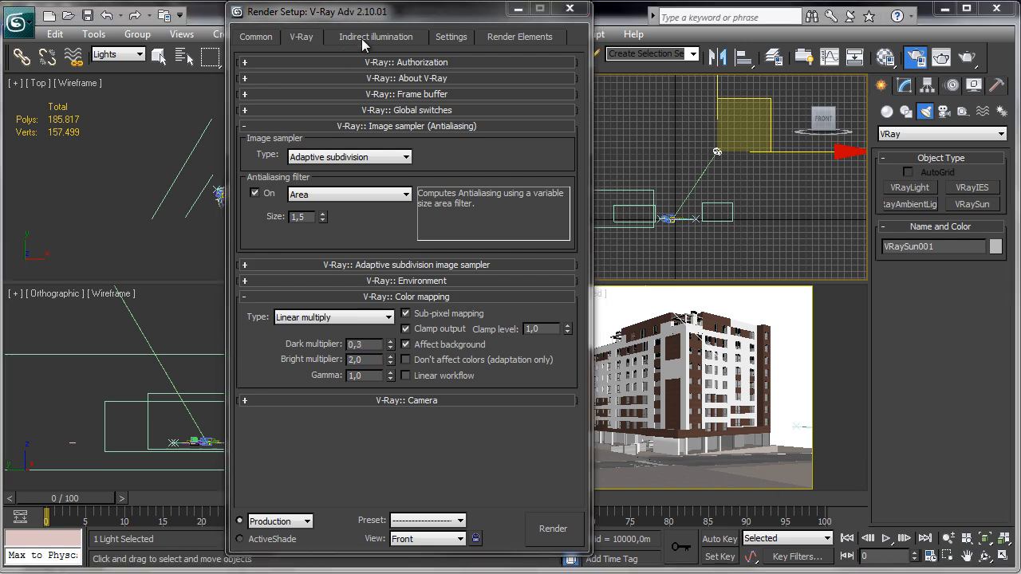
# - Turn on V-Ray global illumination with Irradiance map for primary bounces and Light cache for secondary bounces
pyautogui.click(363, 40)
pyautogui.click(251, 84)
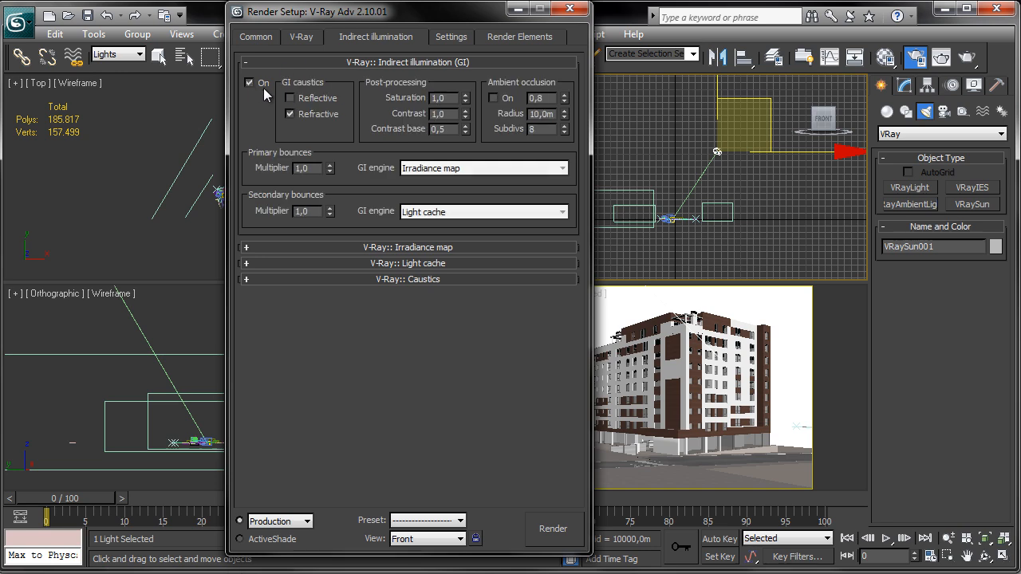
pyautogui.click(458, 170)
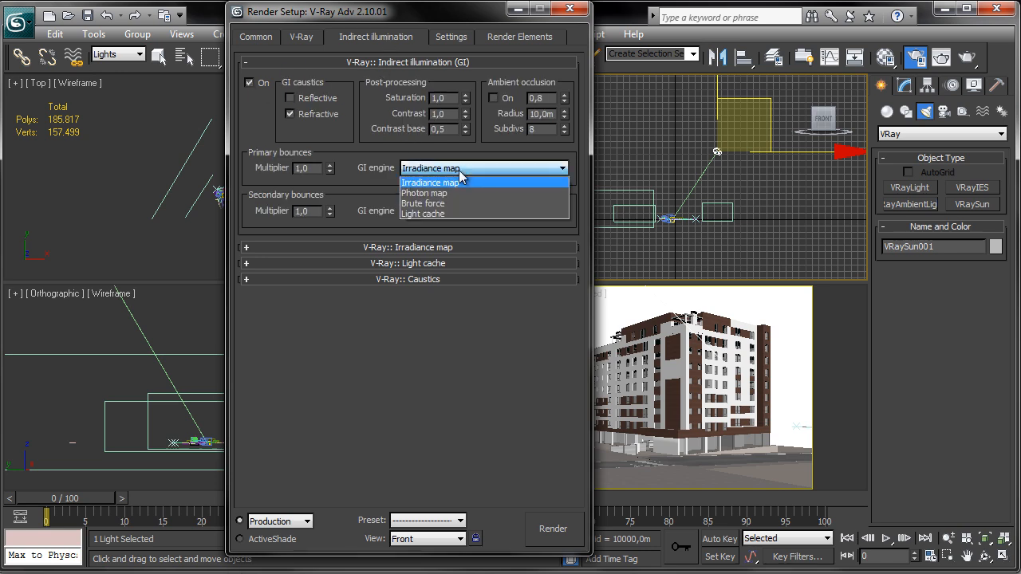
pyautogui.click(448, 183)
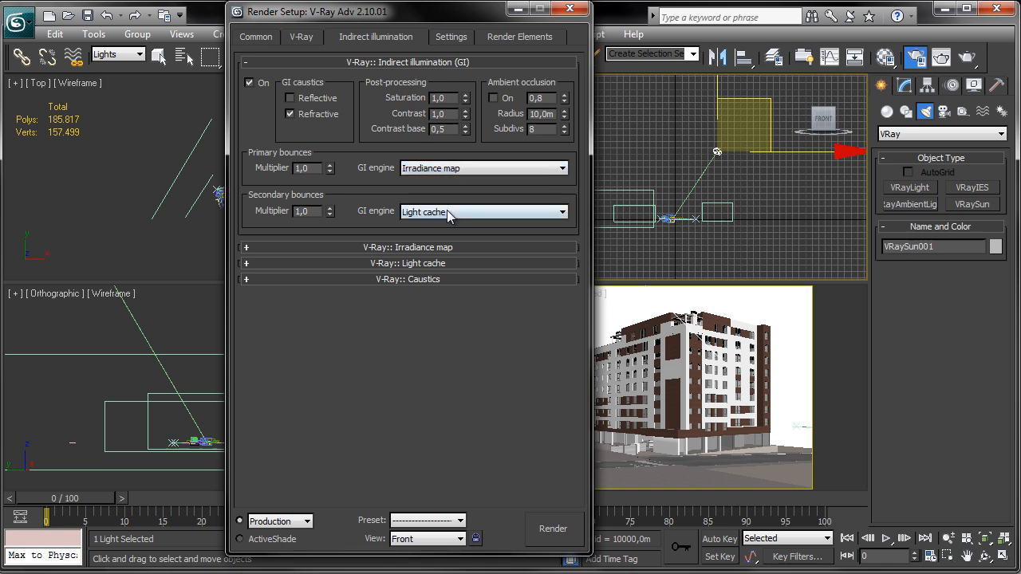
pyautogui.click(447, 211)
pyautogui.click(445, 257)
# - Review the preset and parameters of the Irradiance map and the calculation parameters of the Light cache
pyautogui.click(438, 246)
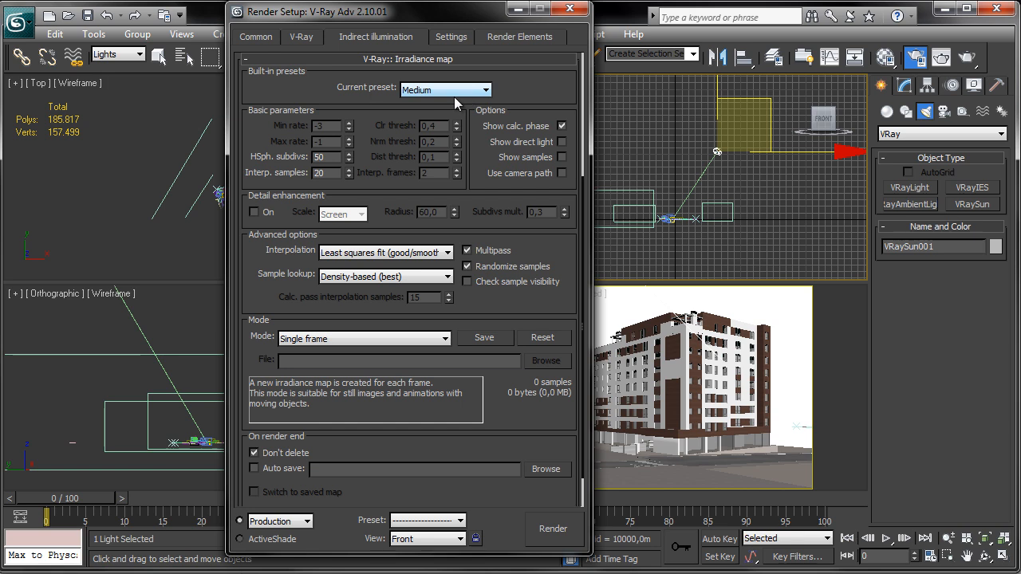
pyautogui.moveTo(527, 102); pyautogui.dragTo(527, 82)
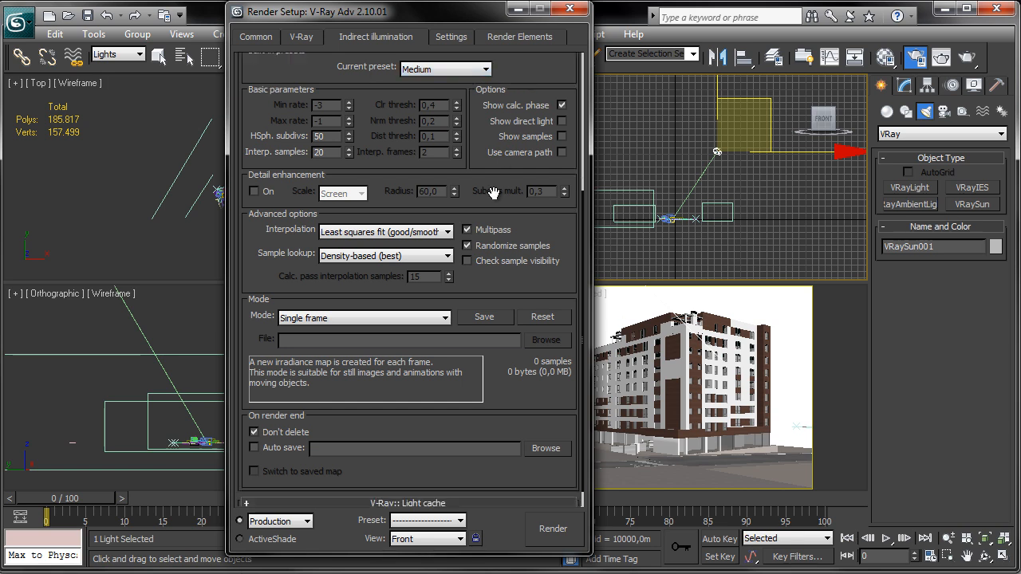
pyautogui.moveTo(540, 225); pyautogui.dragTo(540, 185)
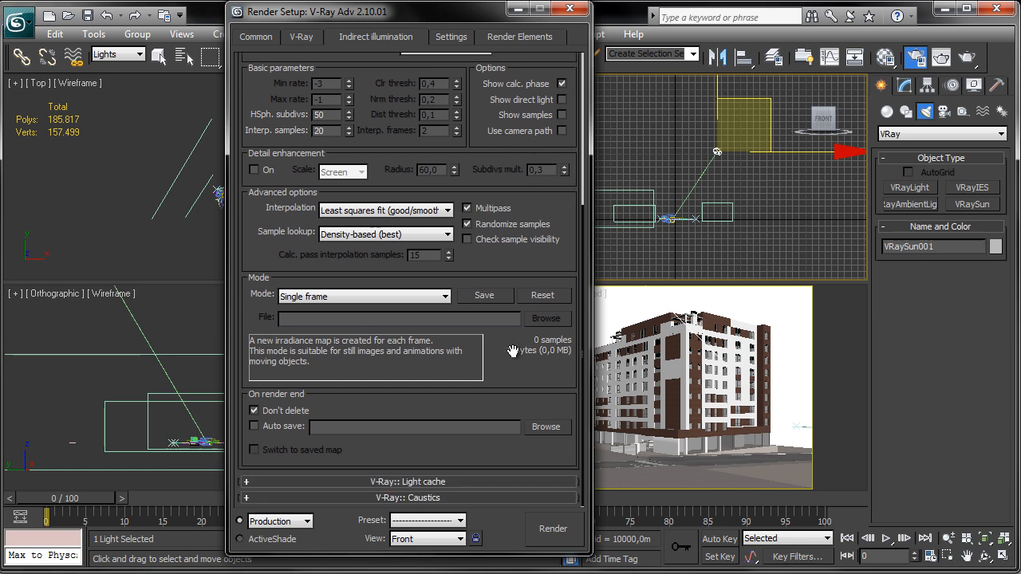
pyautogui.moveTo(547, 71); pyautogui.dragTo(539, 140)
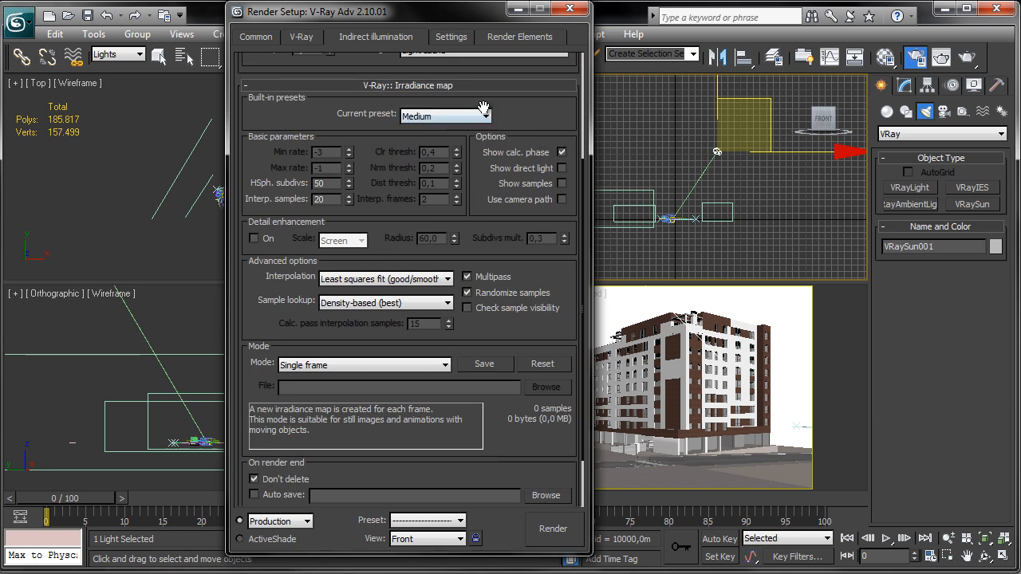
pyautogui.click(459, 88)
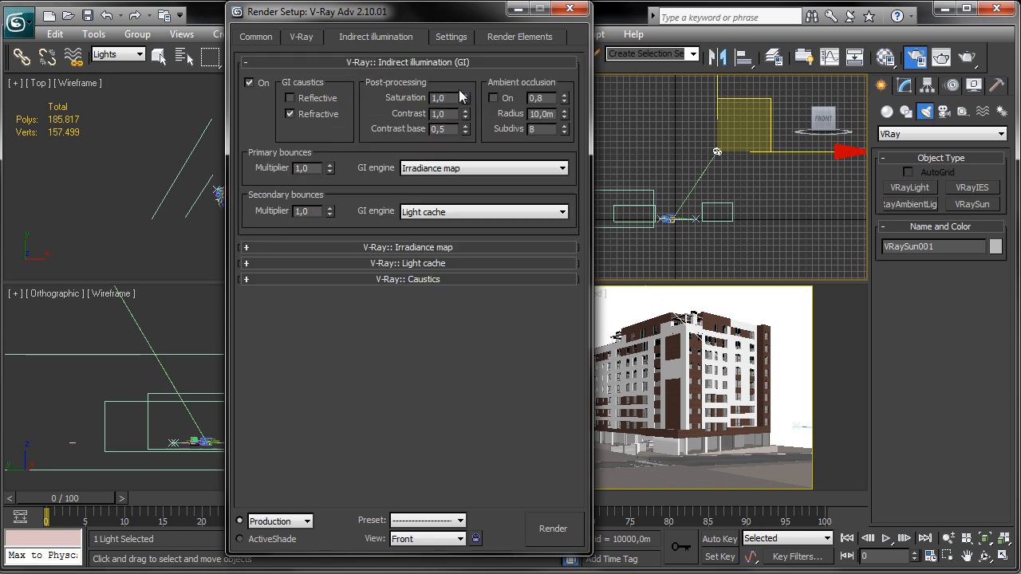
pyautogui.click(459, 261)
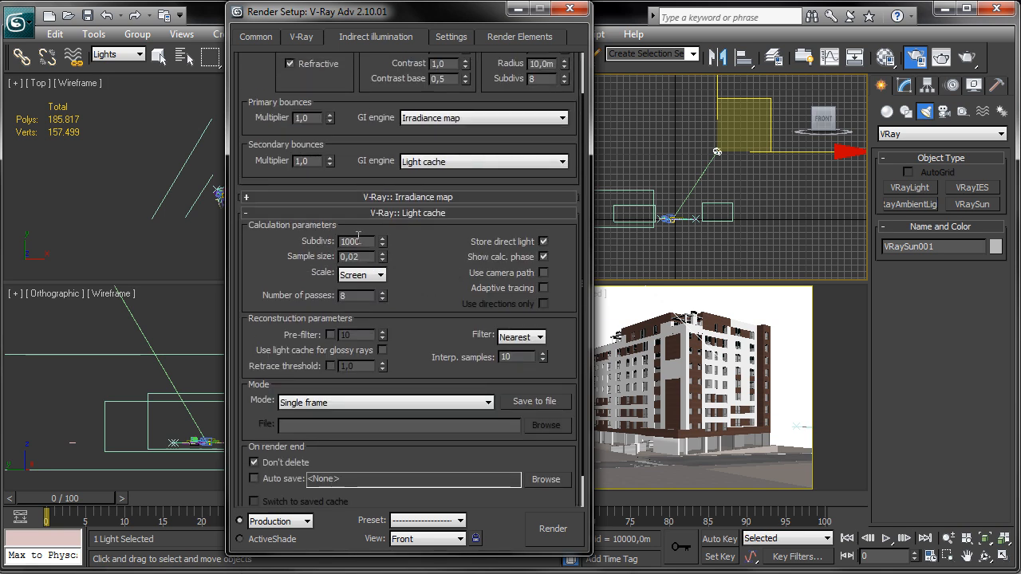
pyautogui.moveTo(402, 285); pyautogui.dragTo(411, 241)
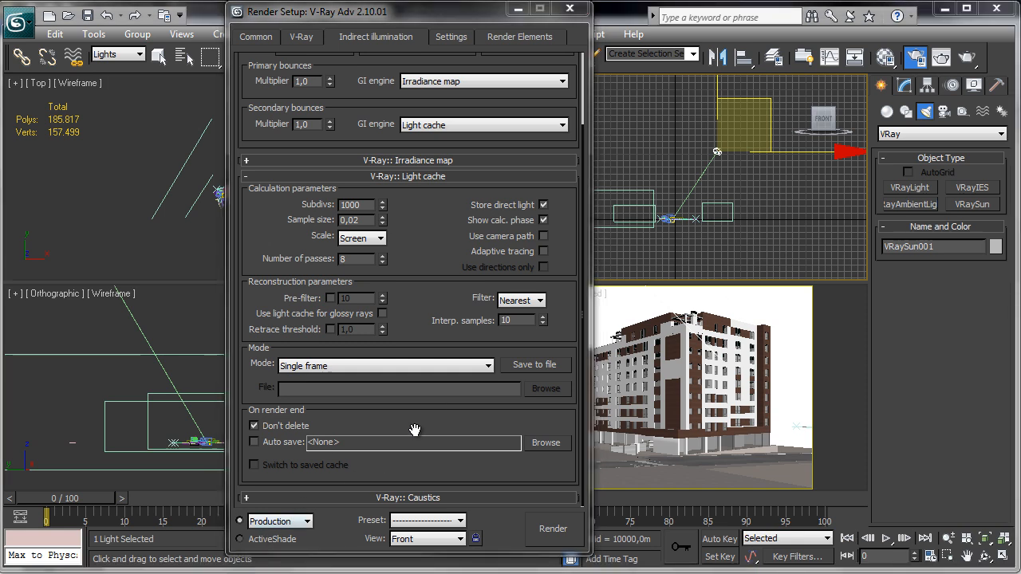
# - Switch the render setup to ActiveShade, make the VRayPhysicalCamera001 view active and start an ActiveShade preview
pyautogui.click(242, 539)
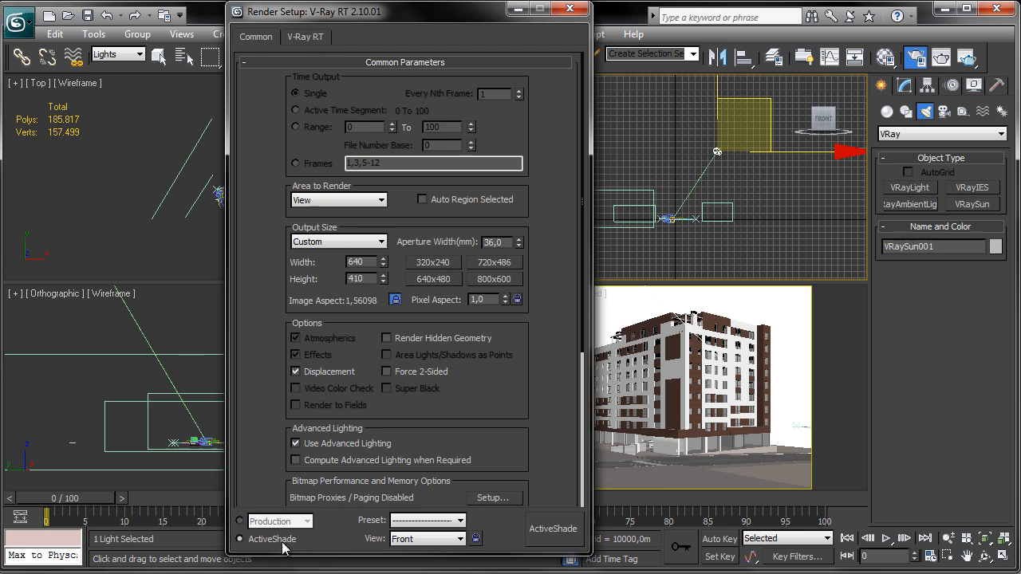
pyautogui.click(826, 308)
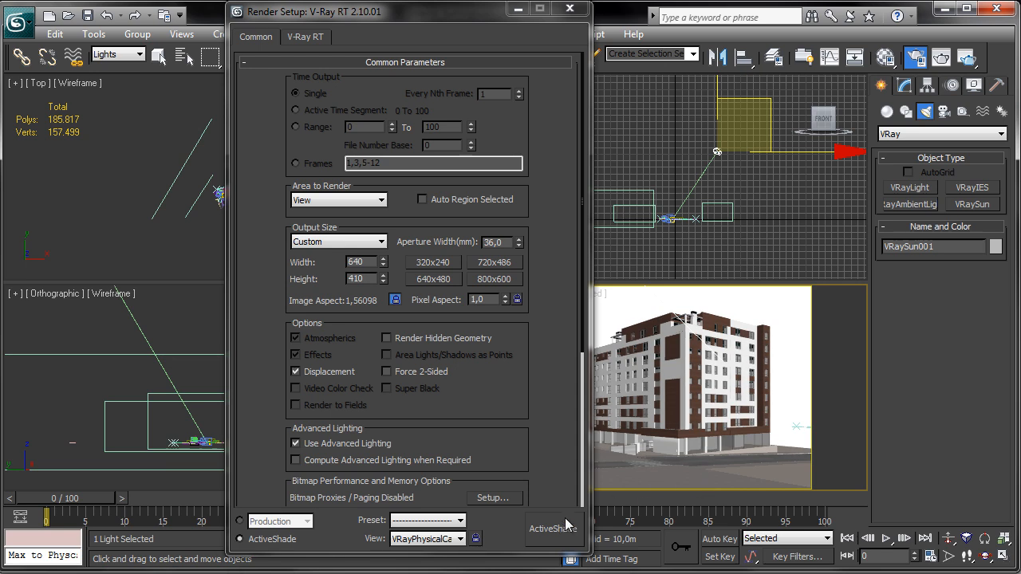
pyautogui.click(571, 9)
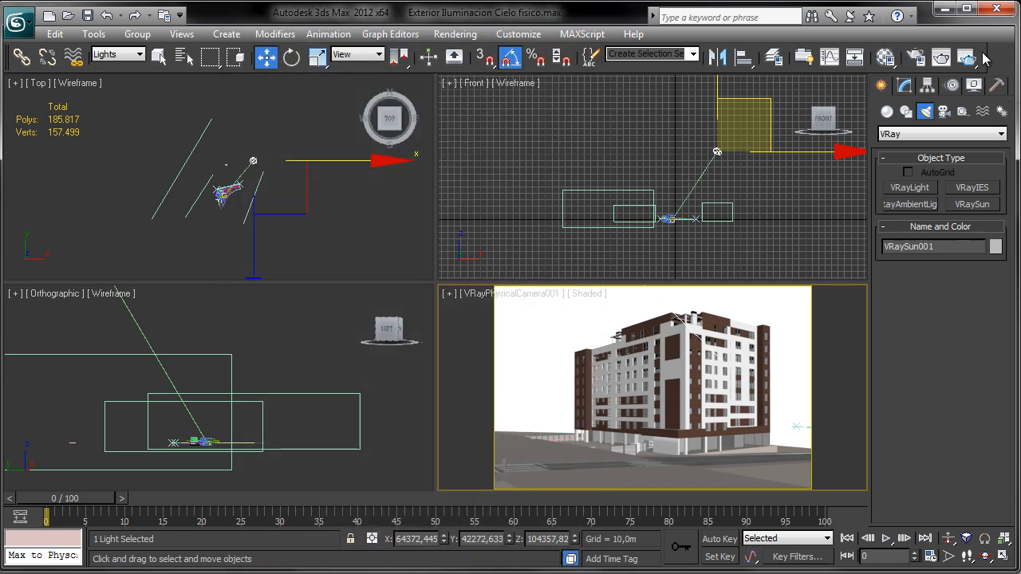
pyautogui.click(967, 58)
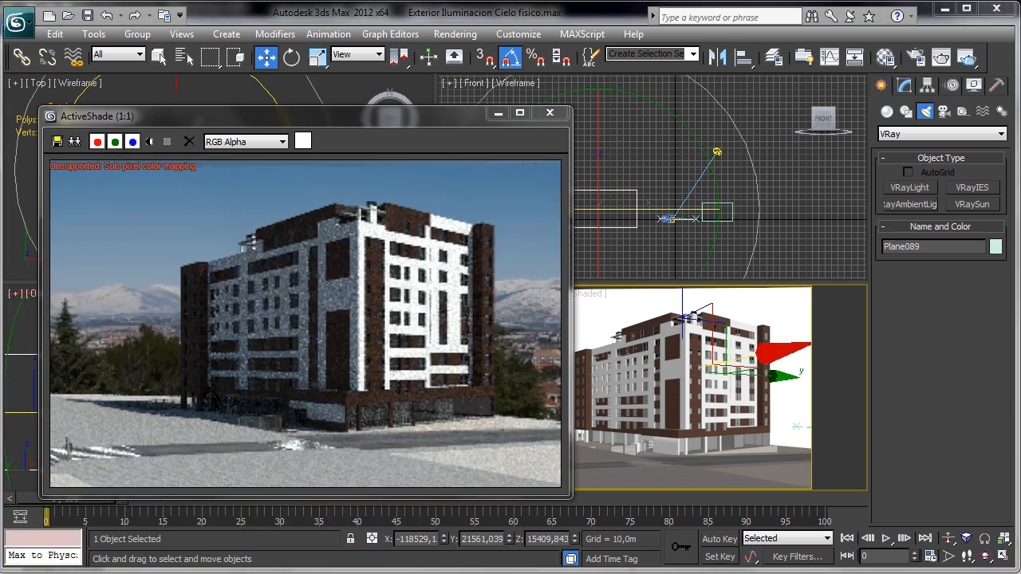
# - Select the VRaySun and move it in the front view to about X 104691, Z 18391, then up to about X 19842, Z 135114
pyautogui.moveTo(409, 120); pyautogui.dragTo(402, 119)
pyautogui.click(717, 152)
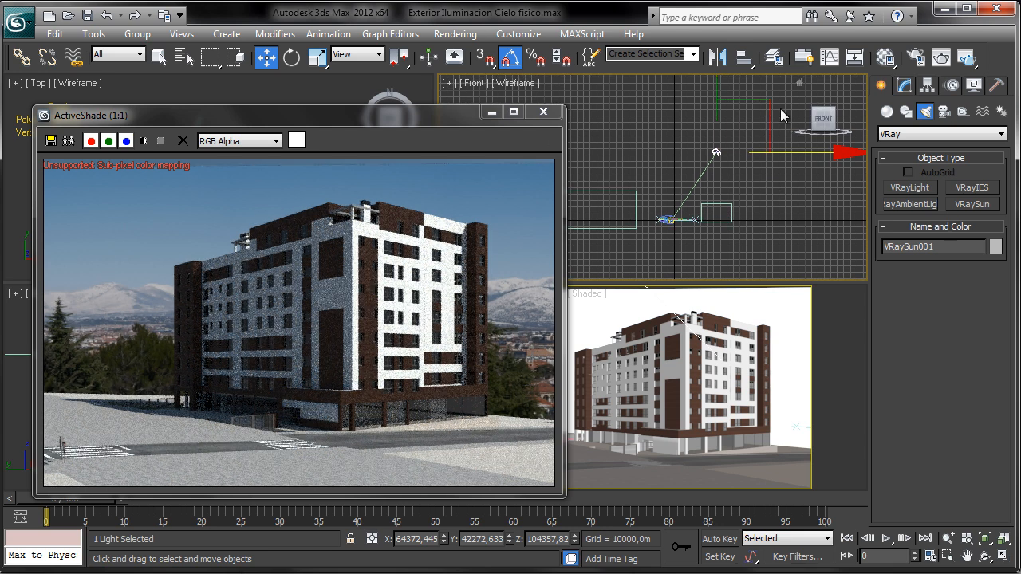
pyautogui.moveTo(771, 104); pyautogui.dragTo(799, 160)
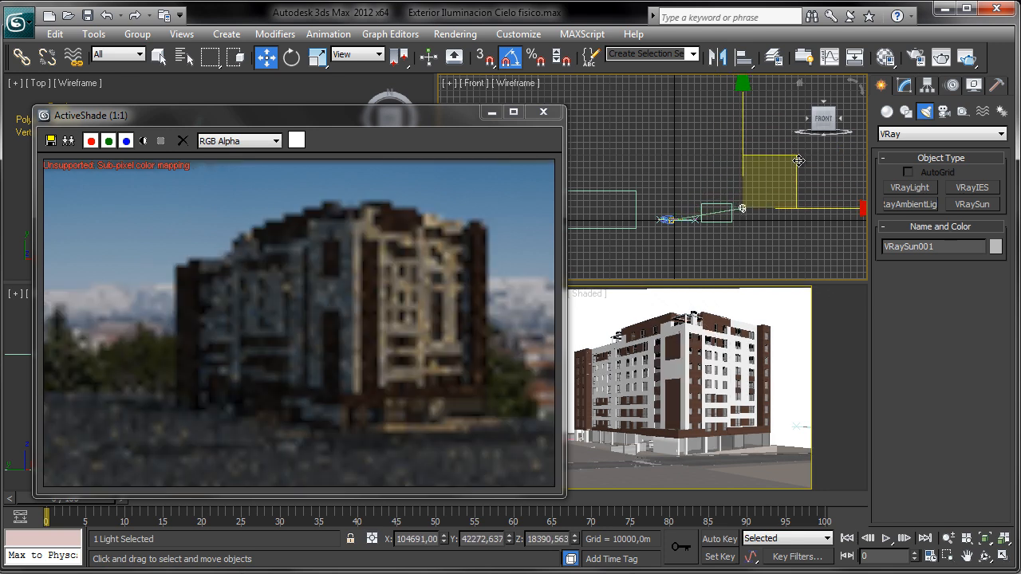
pyautogui.moveTo(799, 164); pyautogui.dragTo(747, 88)
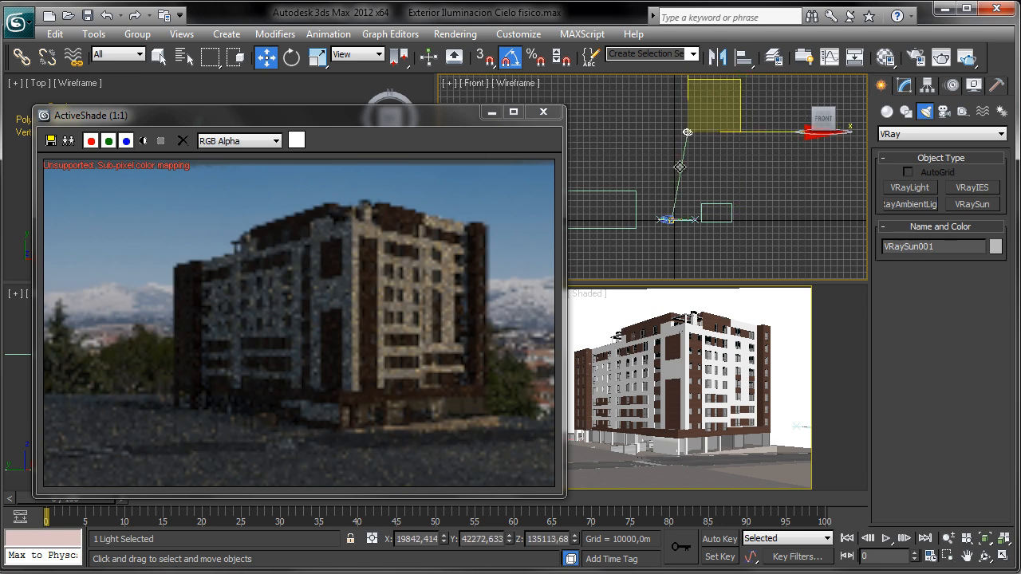
# - Move the VRaySun in the top view to about X 14275, Y -40180 and save the scene
pyautogui.moveTo(385, 116); pyautogui.dragTo(647, 181)
pyautogui.moveTo(231, 165); pyautogui.dragTo(219, 137)
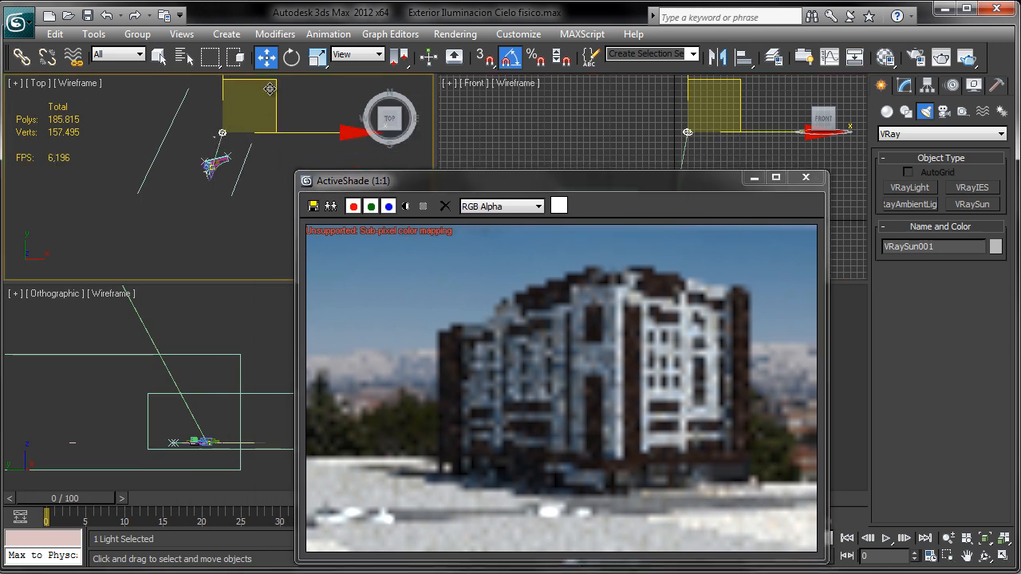
pyautogui.moveTo(270, 118); pyautogui.dragTo(269, 121)
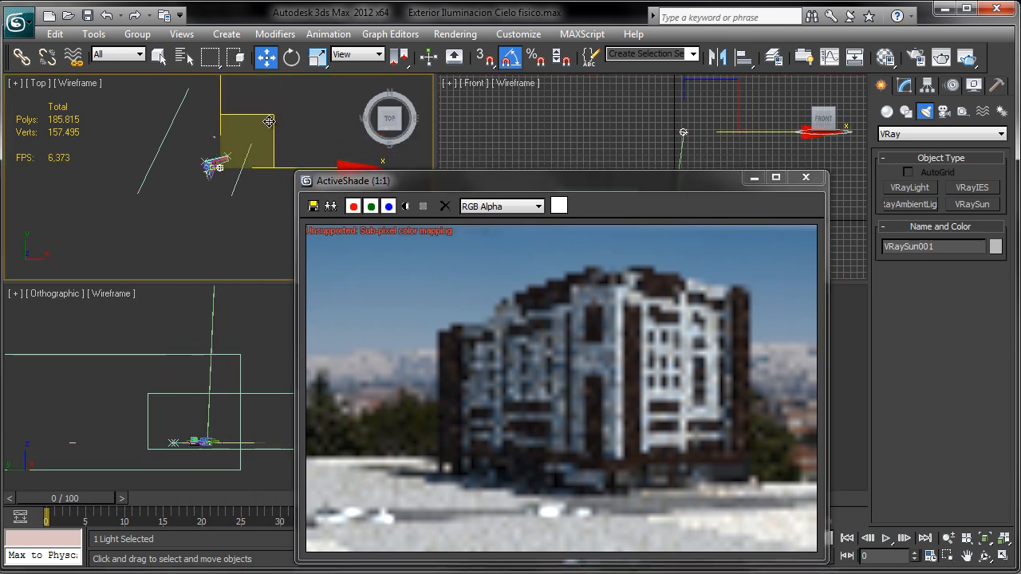
pyautogui.hotkey('ctrl', 's')
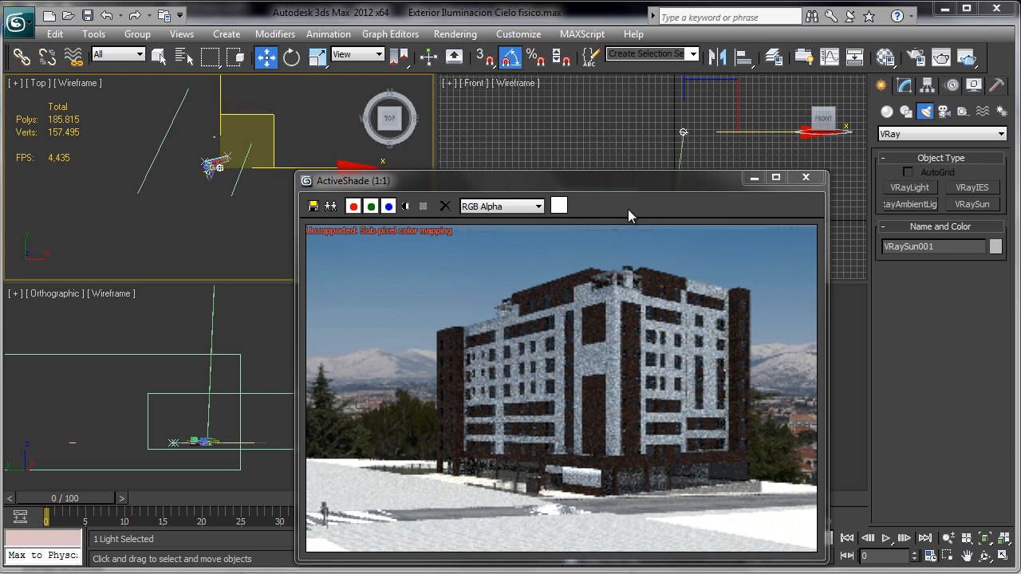
# - Reposition the VRaySun in the front and top views to about X 69341, Y 64258, Z 111587
pyautogui.moveTo(636, 185); pyautogui.dragTo(391, 153)
pyautogui.moveTo(721, 170); pyautogui.dragTo(719, 173, button='middle')
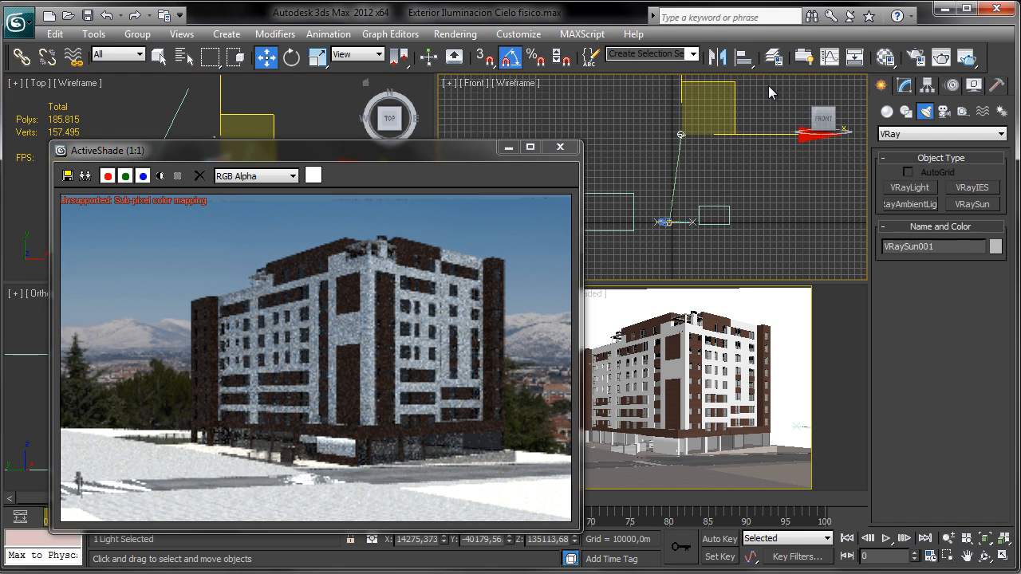
pyautogui.moveTo(738, 89); pyautogui.dragTo(800, 104)
pyautogui.moveTo(456, 149); pyautogui.dragTo(778, 120)
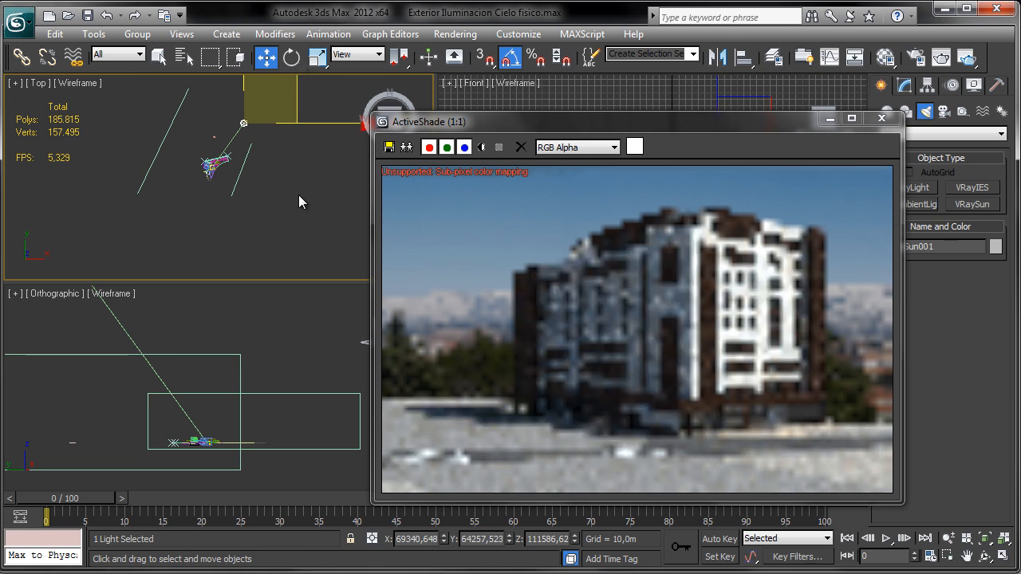
# - Move the VRaySun in the top view to the building's opposite side, at about X -116054, Y -116613
pyautogui.moveTo(295, 197); pyautogui.dragTo(278, 204, button='middle')
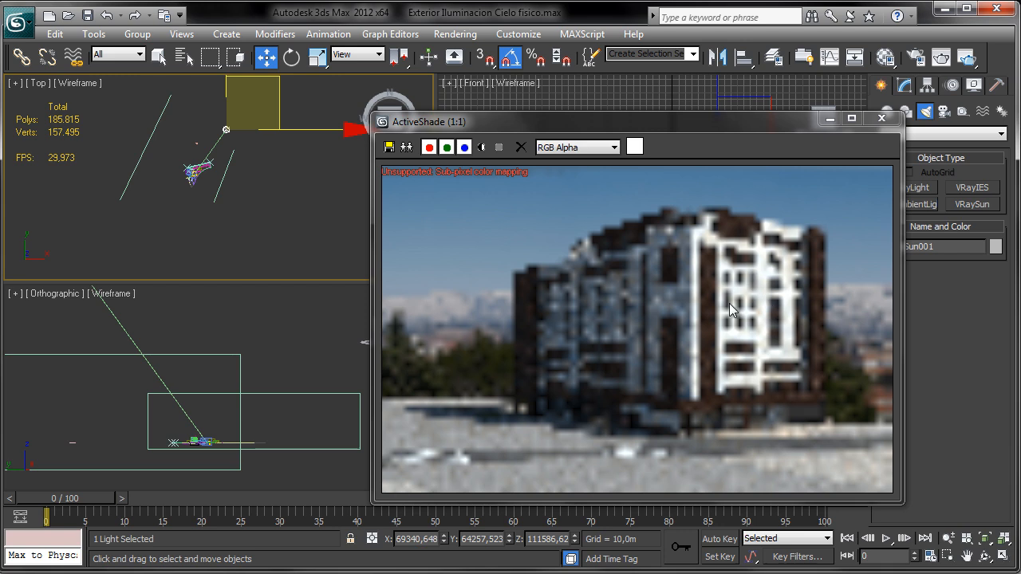
pyautogui.moveTo(281, 87); pyautogui.dragTo(214, 181)
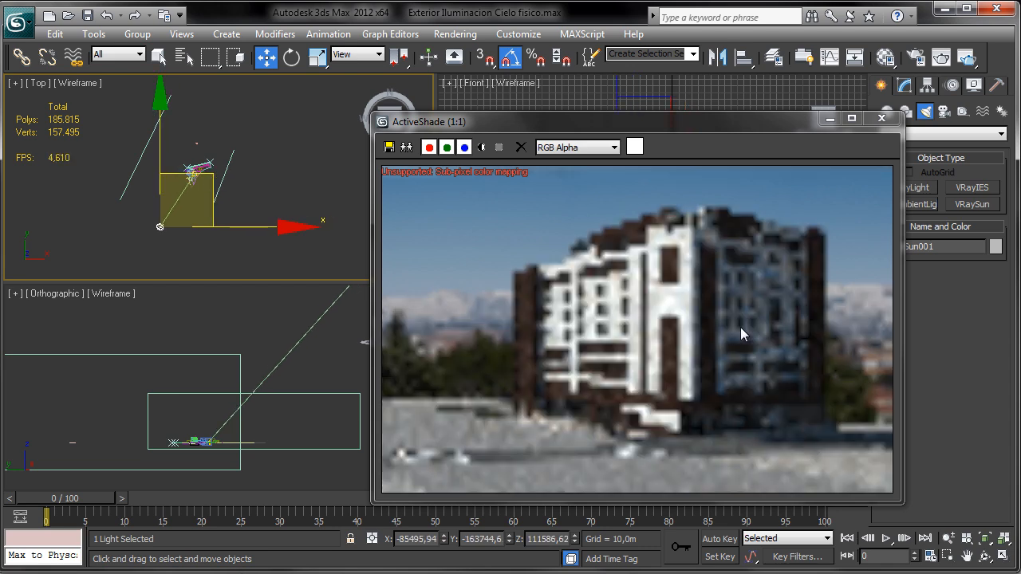
pyautogui.moveTo(213, 177); pyautogui.dragTo(192, 189)
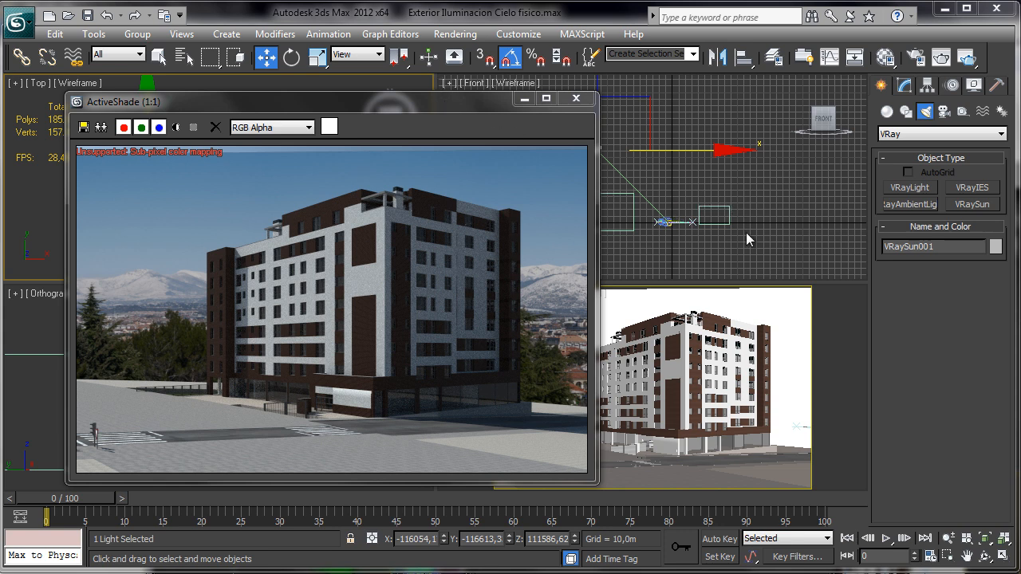
pyautogui.moveTo(452, 102)
pyautogui.mouseDown()
pyautogui.moveTo(465, 97)
pyautogui.moveTo(450, 100)
pyautogui.mouseUp()
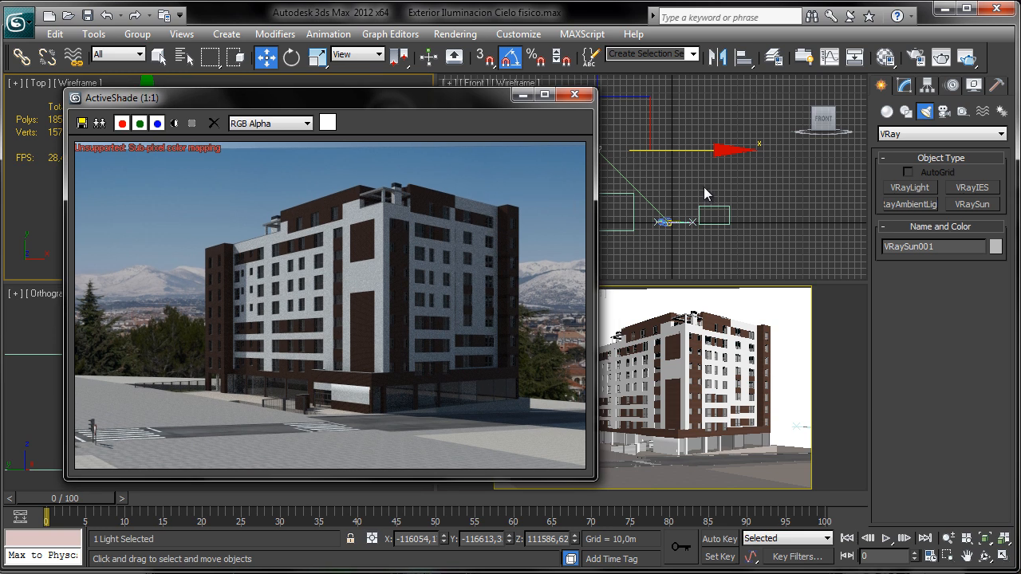
# - Reopen Render Setup beside the preview and switch it from ActiveShade back to Production
pyautogui.click(916, 57)
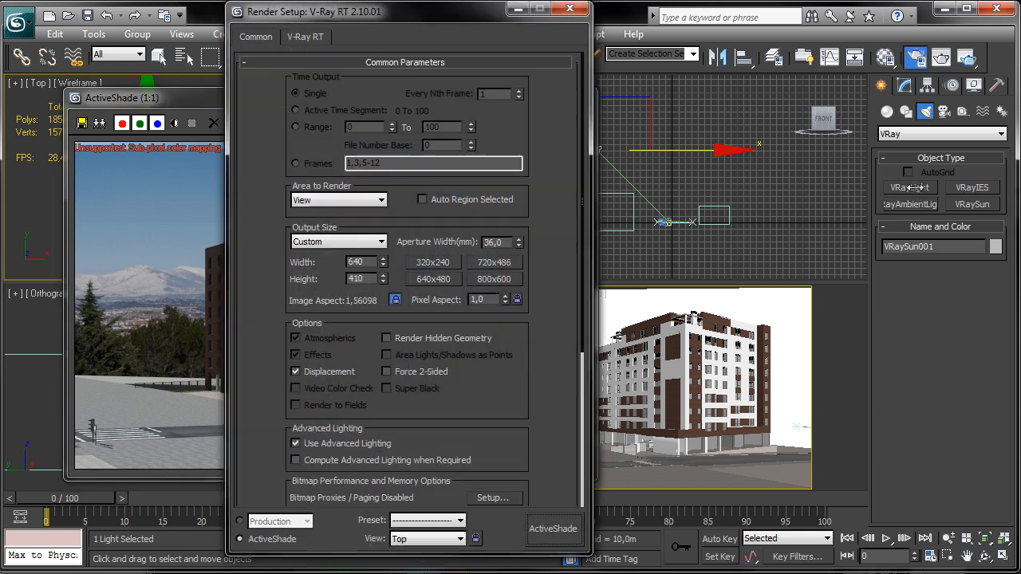
pyautogui.moveTo(414, 14); pyautogui.dragTo(614, 14)
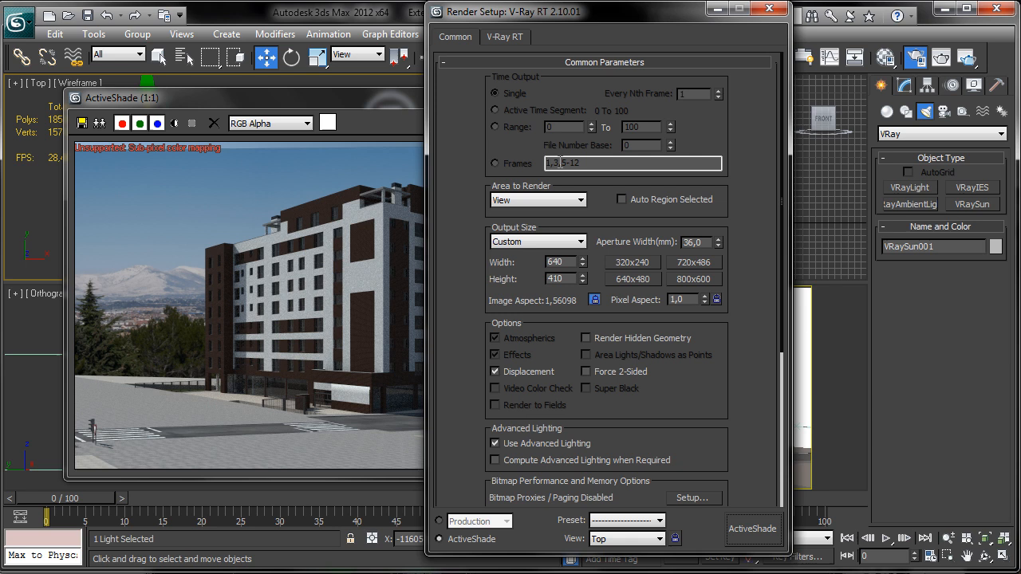
pyautogui.click(439, 522)
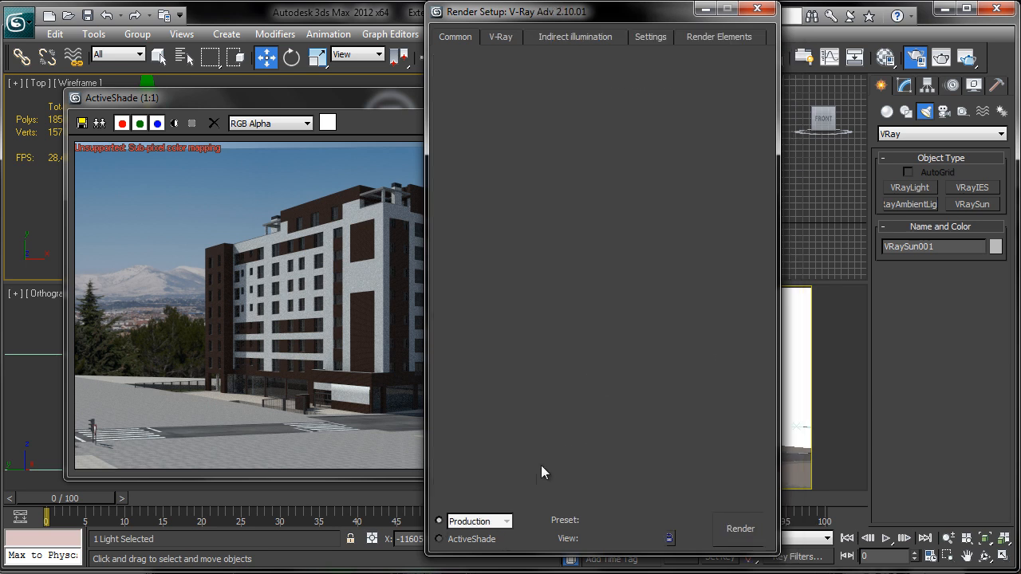
# - Check the V-Ray settings and the output size of the production render, and save the scene
pyautogui.click(502, 36)
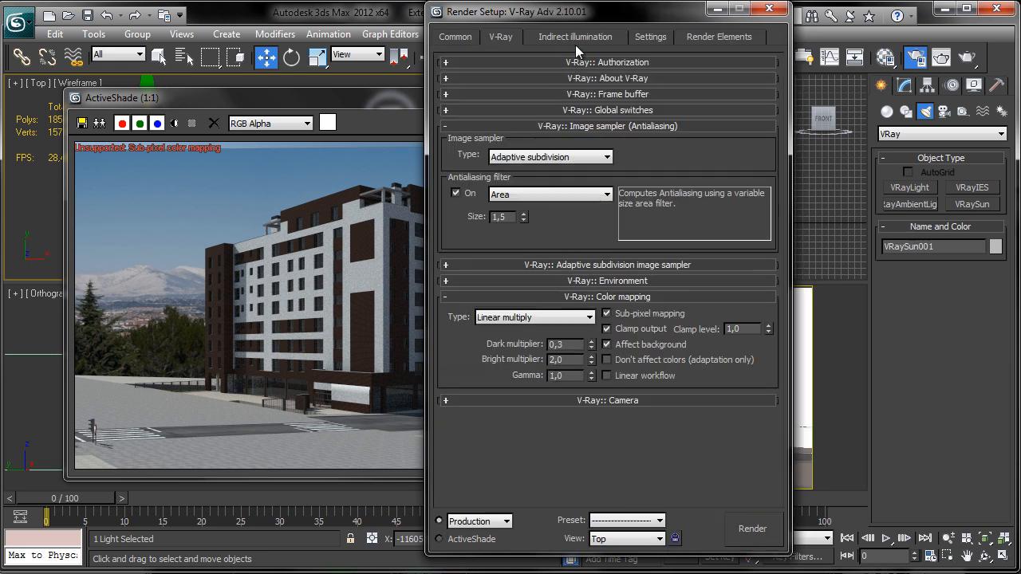
pyautogui.click(463, 40)
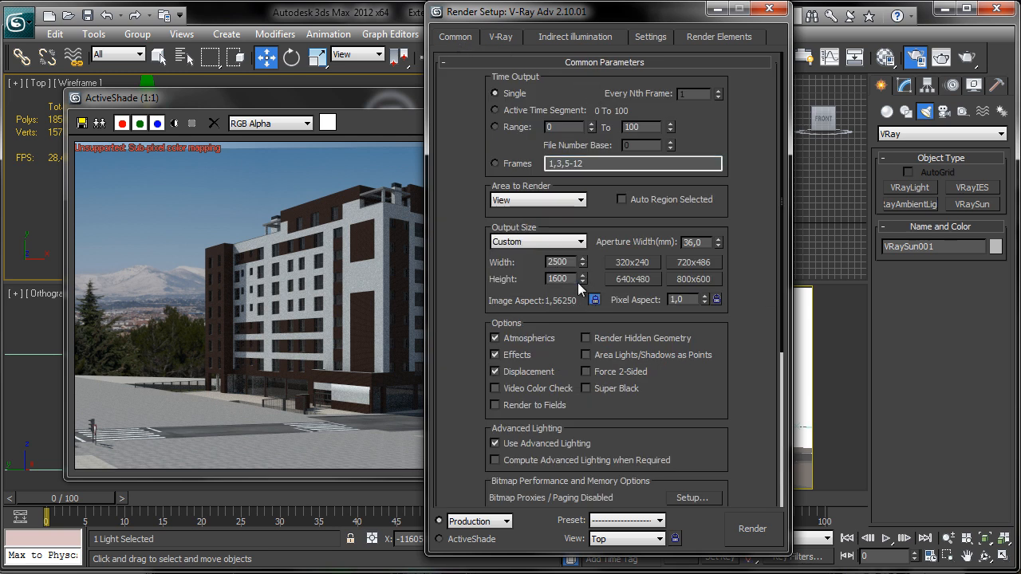
pyautogui.moveTo(555, 263); pyautogui.dragTo(547, 263)
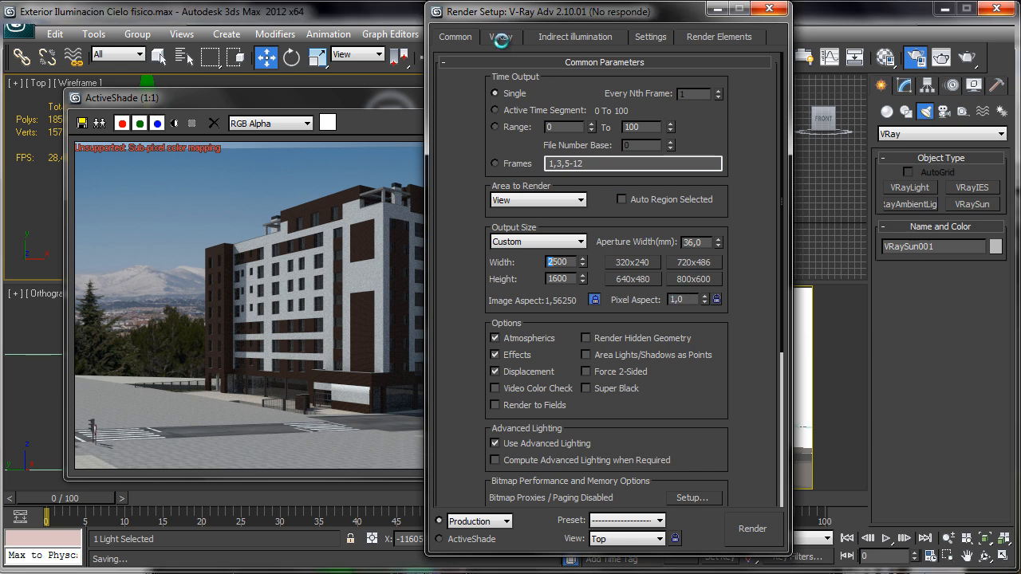
# - Set the production render's image sampler to Adaptive DMC and its antialiasing filter to VRayLanczosFilter
pyautogui.moveTo(518, 11); pyautogui.dragTo(682, 11)
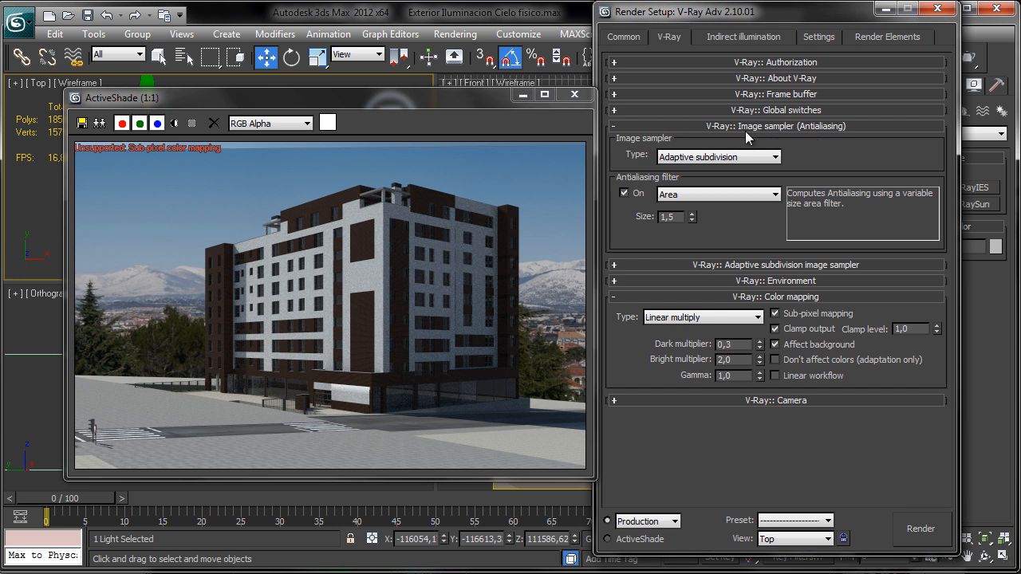
pyautogui.click(774, 157)
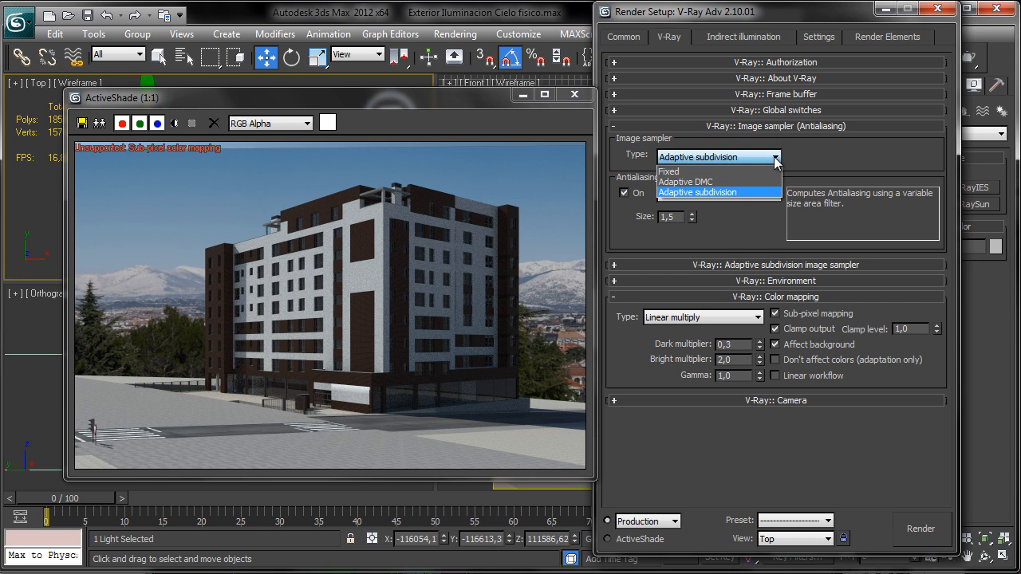
pyautogui.click(715, 184)
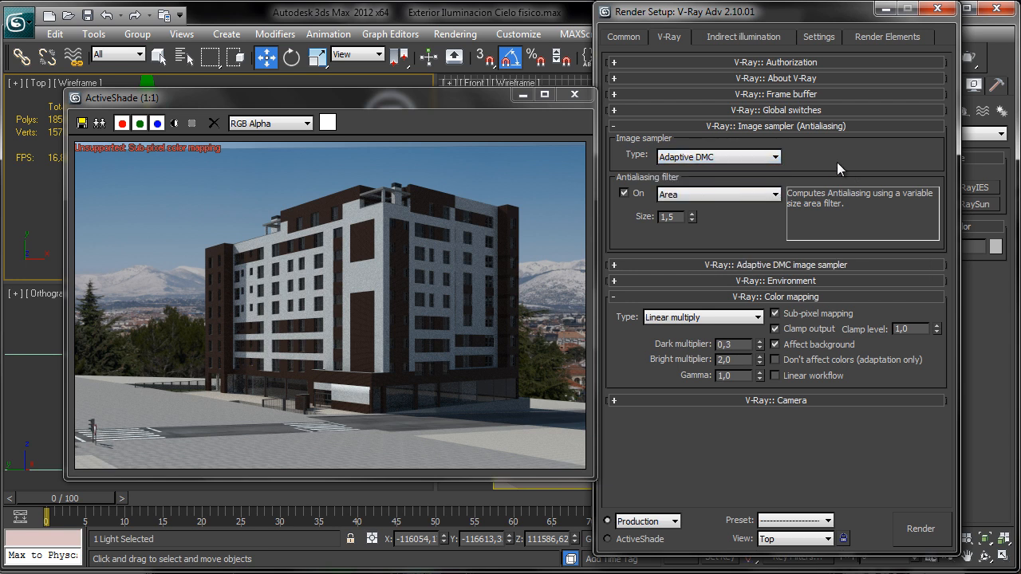
pyautogui.click(754, 195)
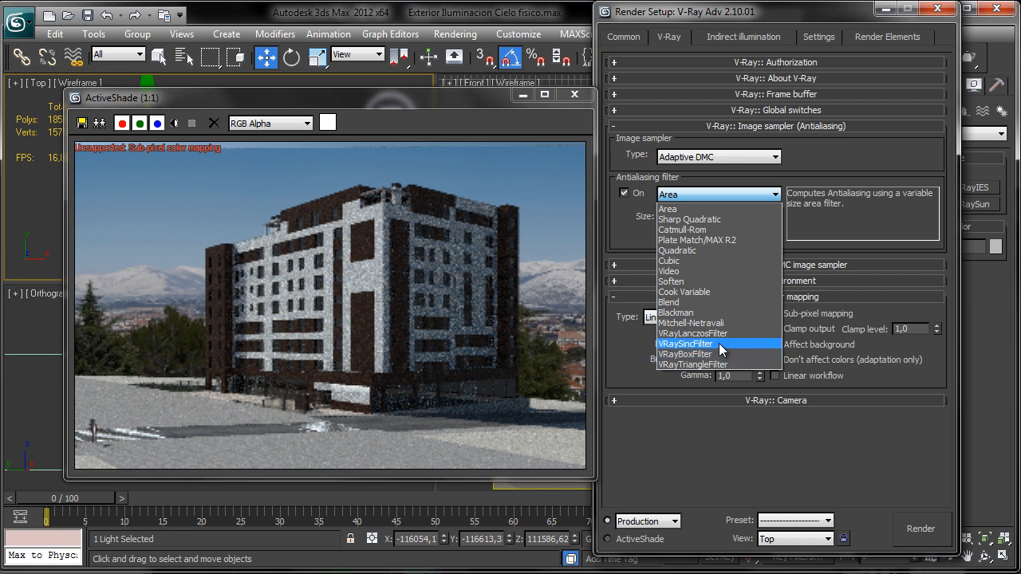
pyautogui.click(729, 331)
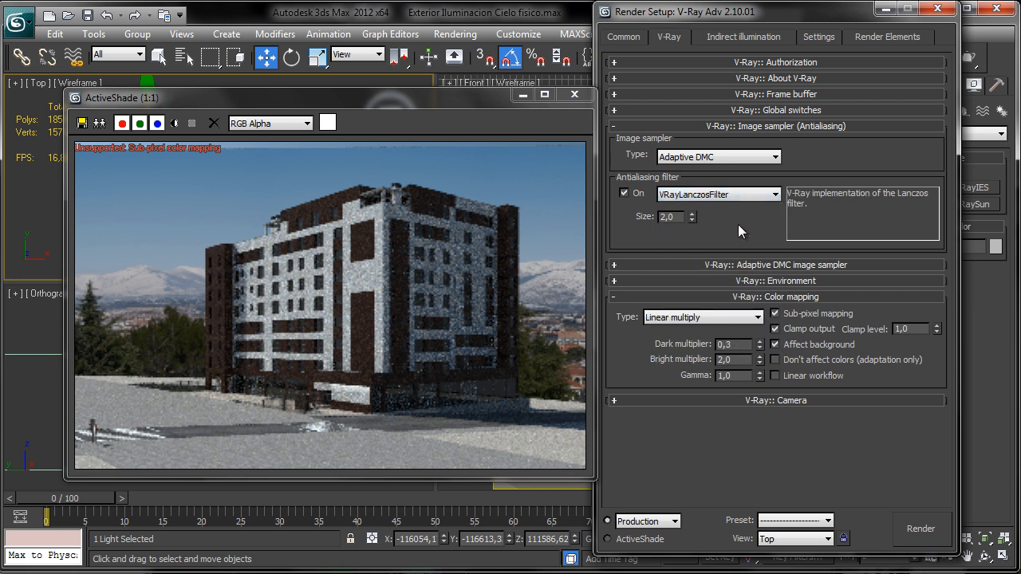
# - Set the max subdivs of the Adaptive DMC image sampler to 6
pyautogui.click(760, 263)
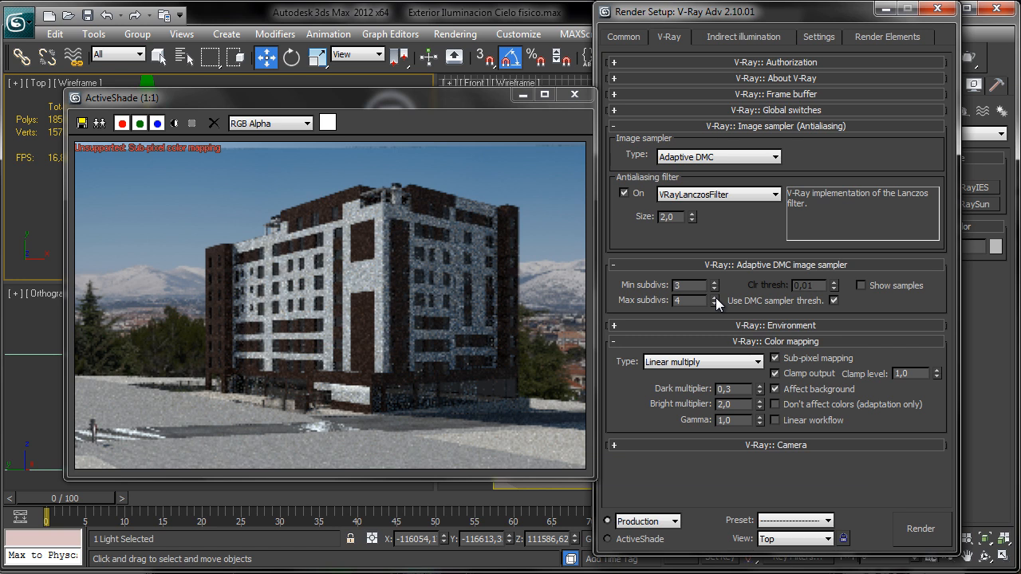
pyautogui.doubleClick(715, 297)
pyautogui.doubleClick(691, 287)
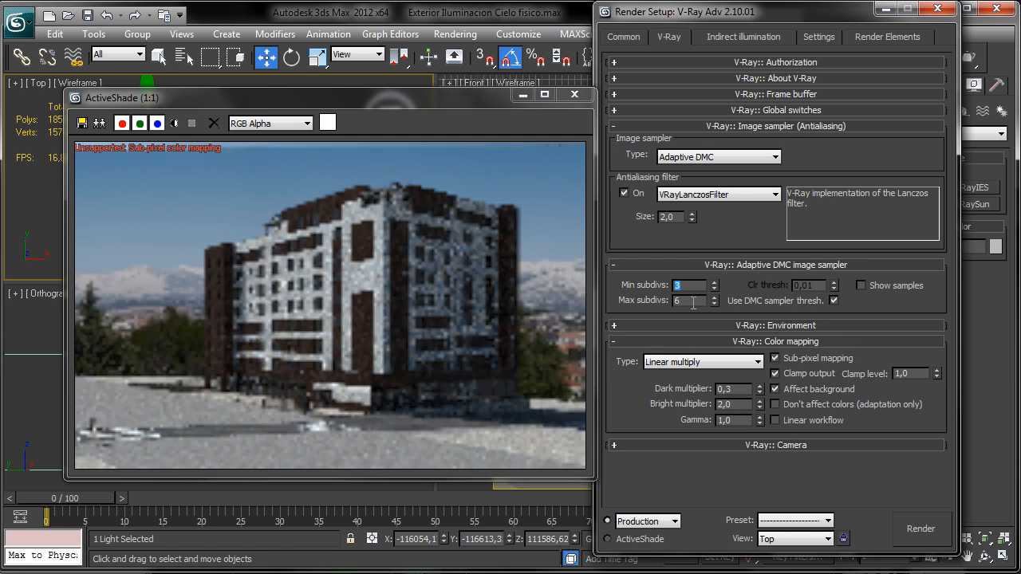
pyautogui.moveTo(691, 302); pyautogui.dragTo(575, 285)
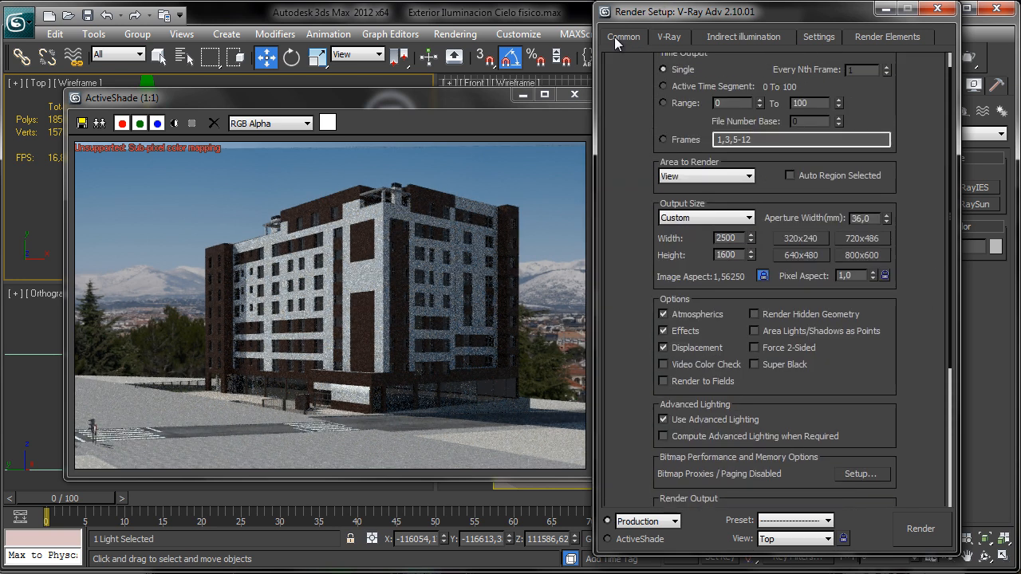
# - Review the output size and render output file settings, and close Render Setup
pyautogui.moveTo(889, 411); pyautogui.dragTo(831, 205)
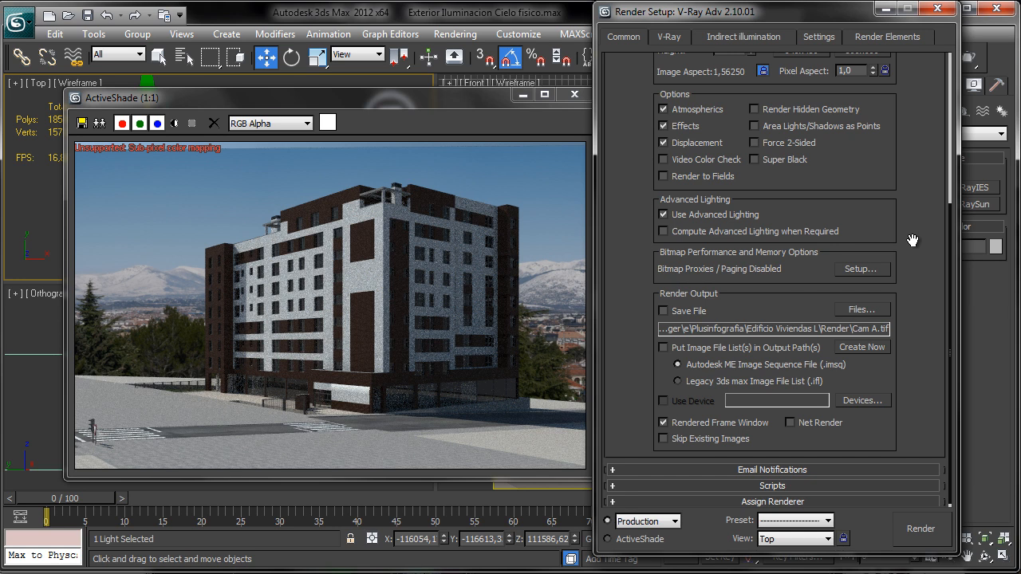
pyautogui.click(937, 9)
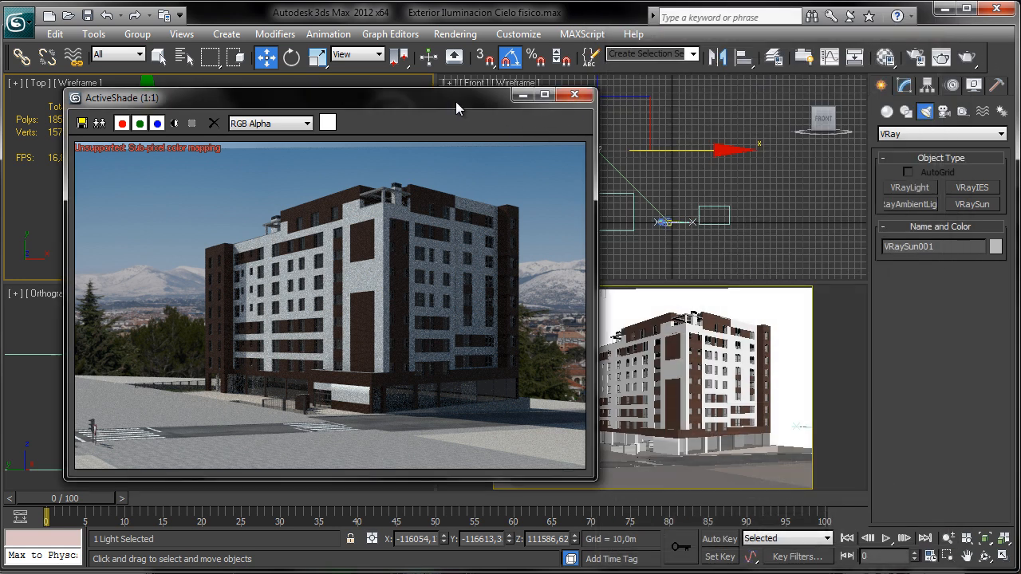
# - Select the VRay physical camera in the top view and set its white balance to Daylight
pyautogui.moveTo(433, 102); pyautogui.dragTo(693, 132)
pyautogui.scroll(5, 215, 186)
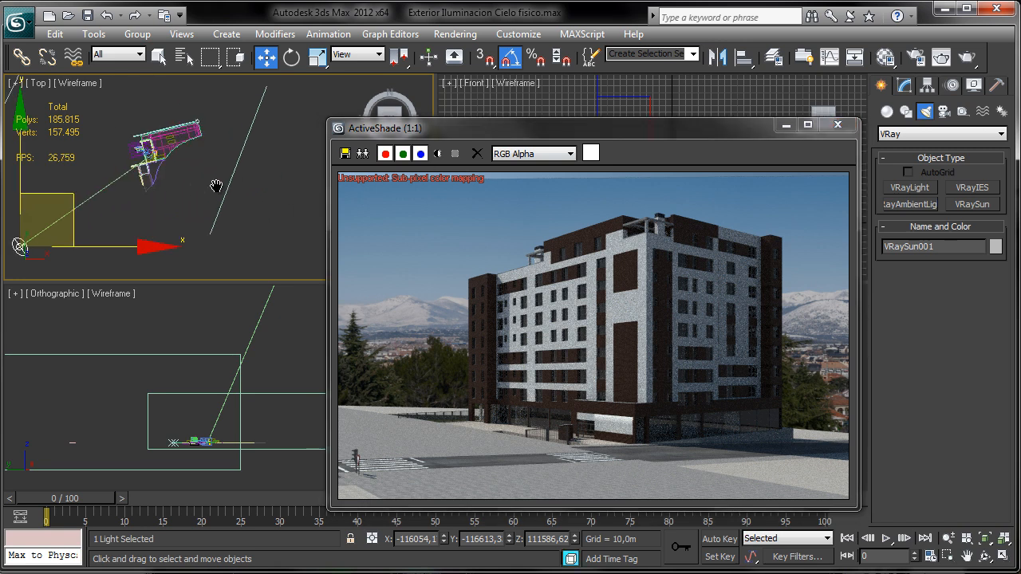
pyautogui.scroll(5, 243, 133)
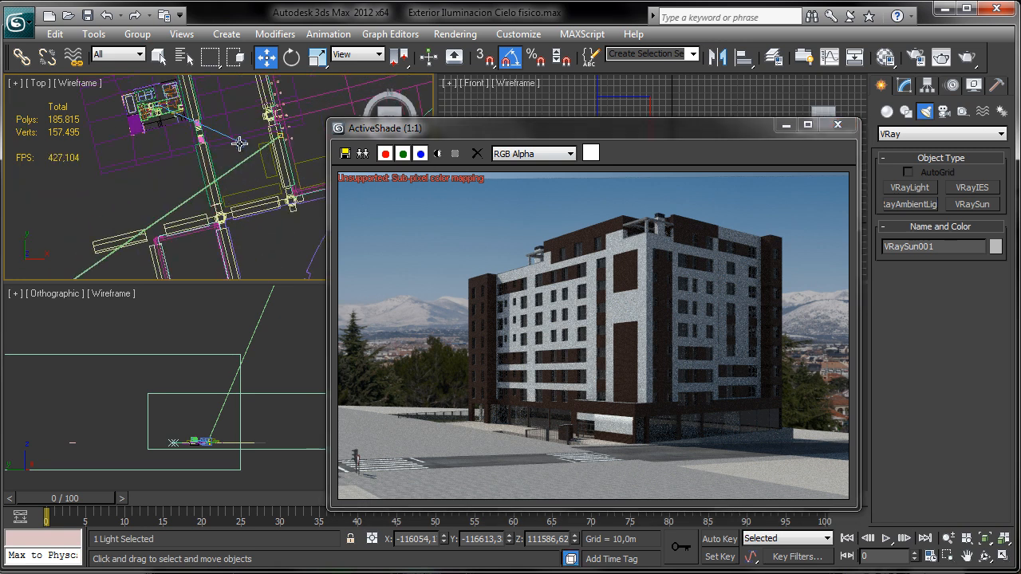
pyautogui.click(239, 141)
pyautogui.click(240, 142)
pyautogui.moveTo(703, 133); pyautogui.dragTo(431, 101)
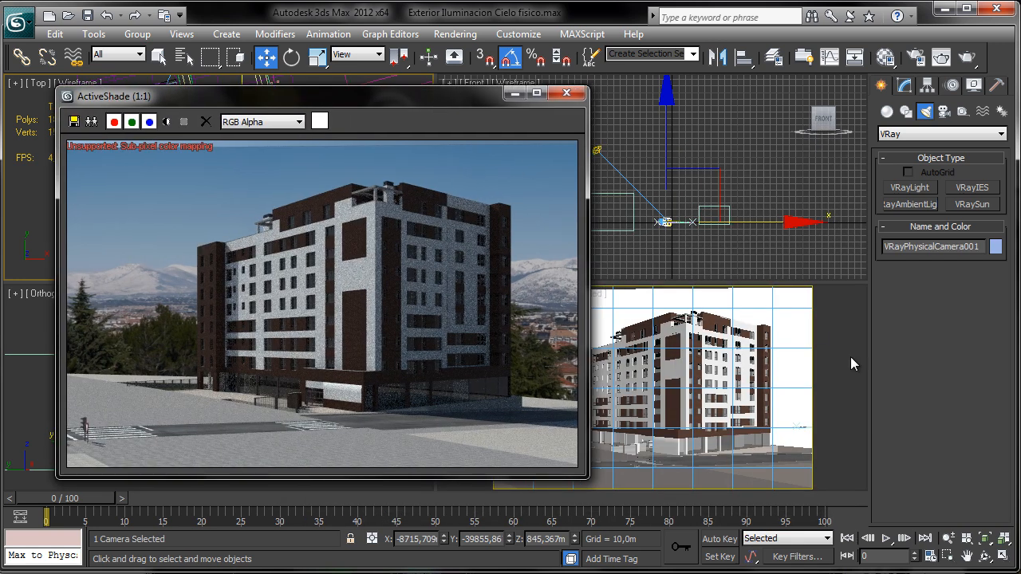
pyautogui.click(903, 84)
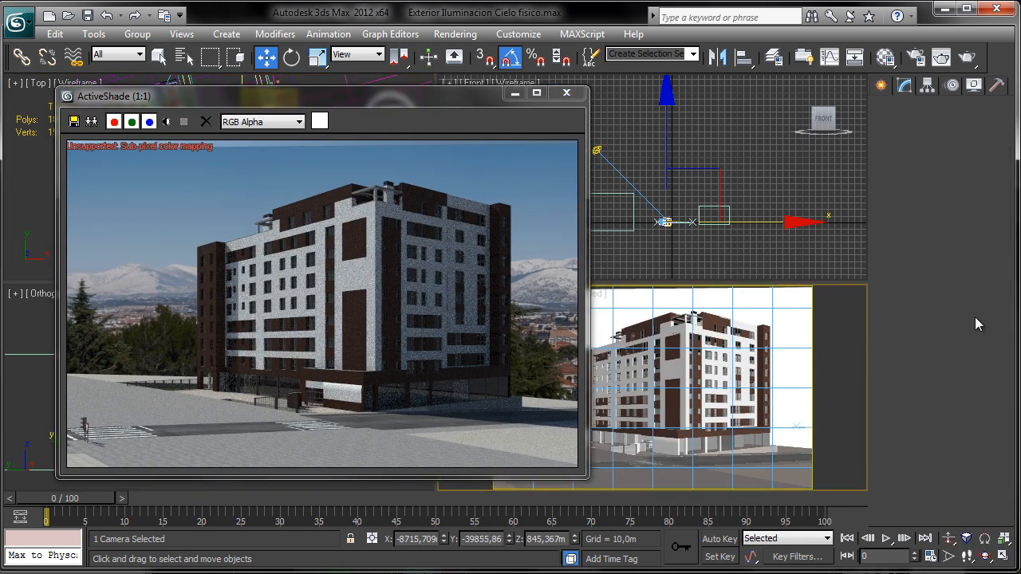
pyautogui.scroll(-5, 988, 446)
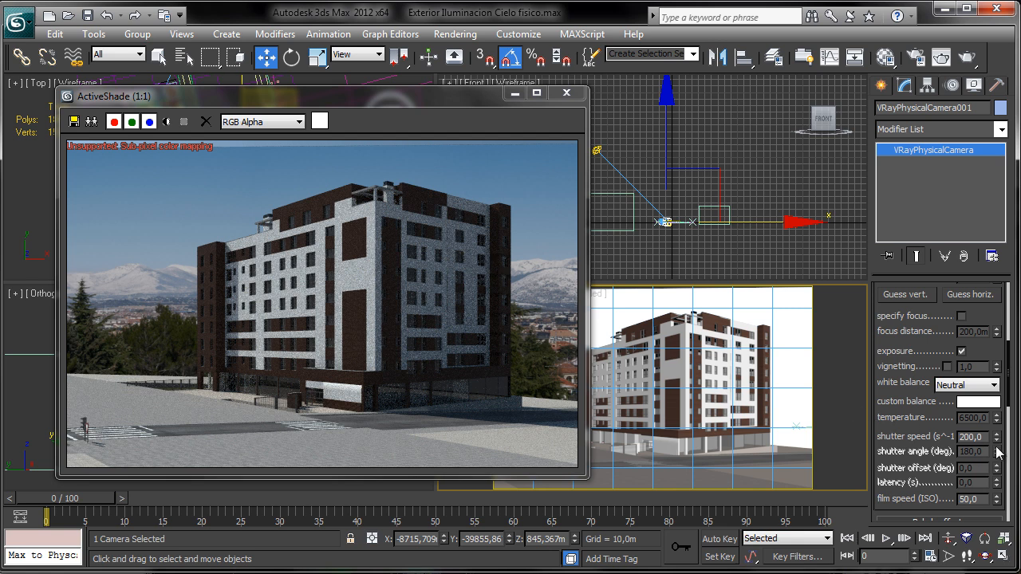
pyautogui.click(994, 386)
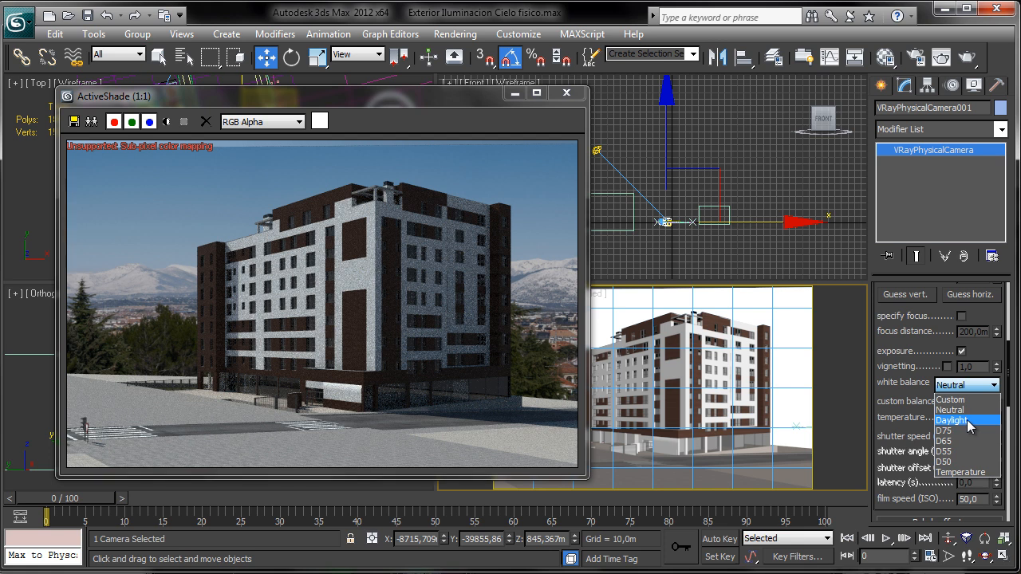
pyautogui.click(967, 420)
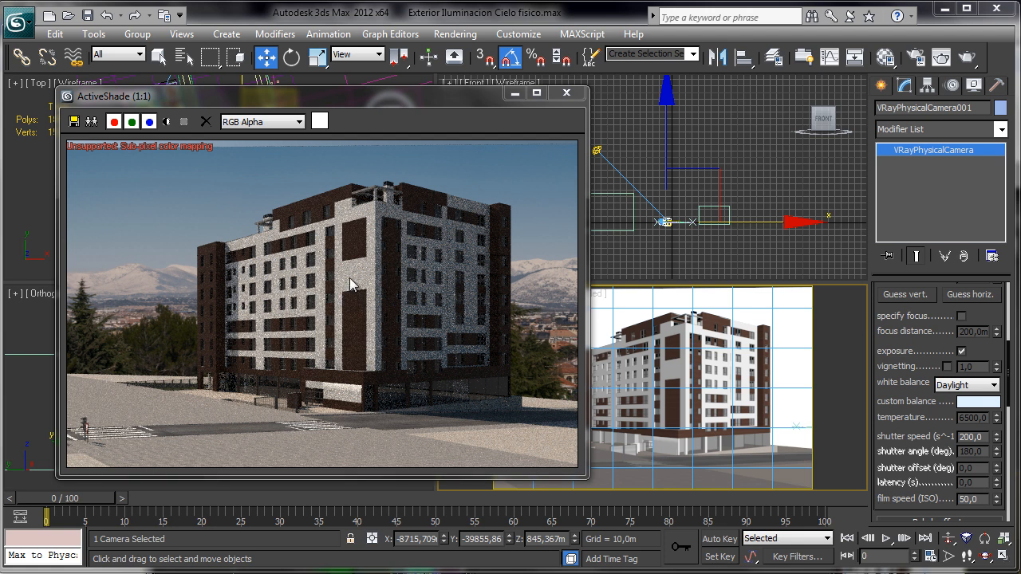
# - Try a film speed (ISO) of 100 on the VRay physical camera
pyautogui.doubleClick(976, 499)
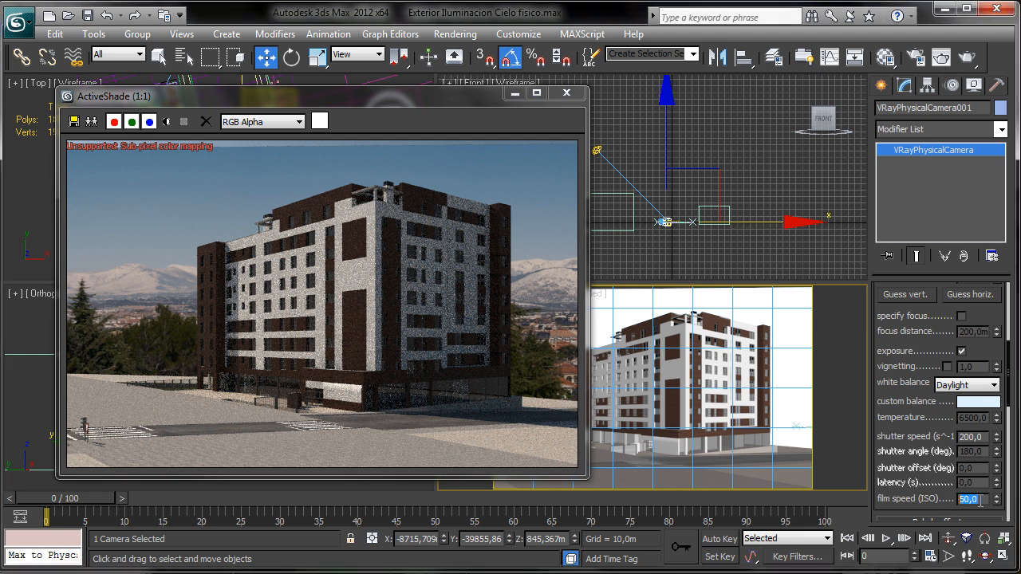
pyautogui.write('100')
pyautogui.press('Return')
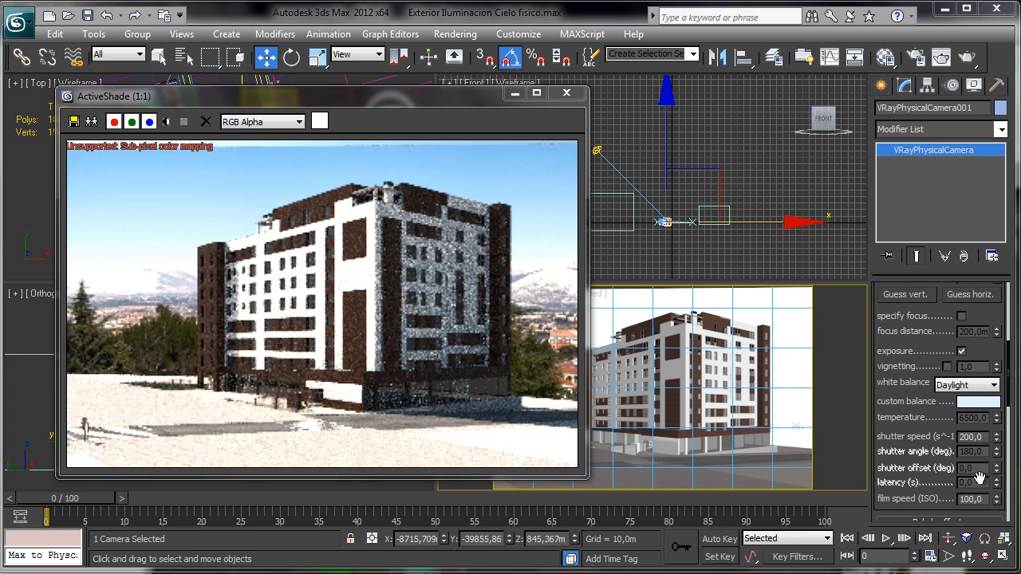
# - Set the VRay physical camera's film speed (ISO) to 75 and check the exposure in the ActiveShade preview
pyautogui.doubleClick(986, 500)
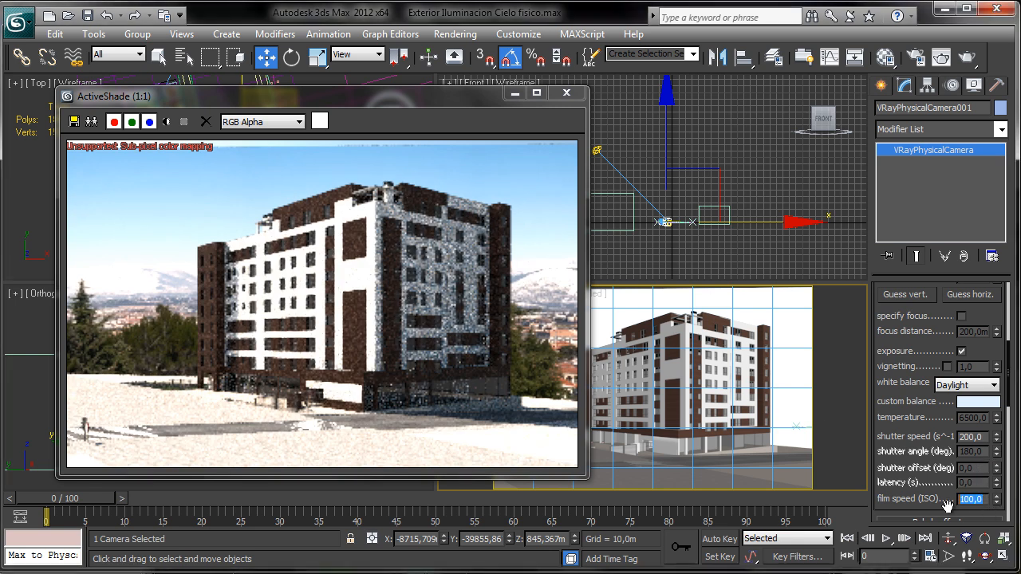
pyautogui.write('75')
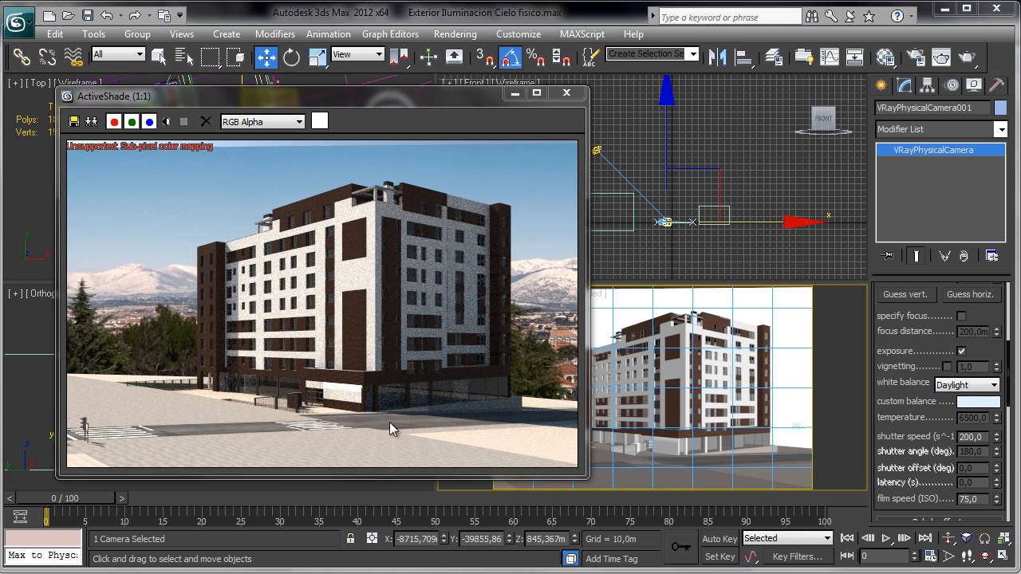
pyautogui.moveTo(409, 101)
pyautogui.mouseDown()
pyautogui.moveTo(537, 101)
pyautogui.moveTo(418, 97)
pyautogui.mouseUp()
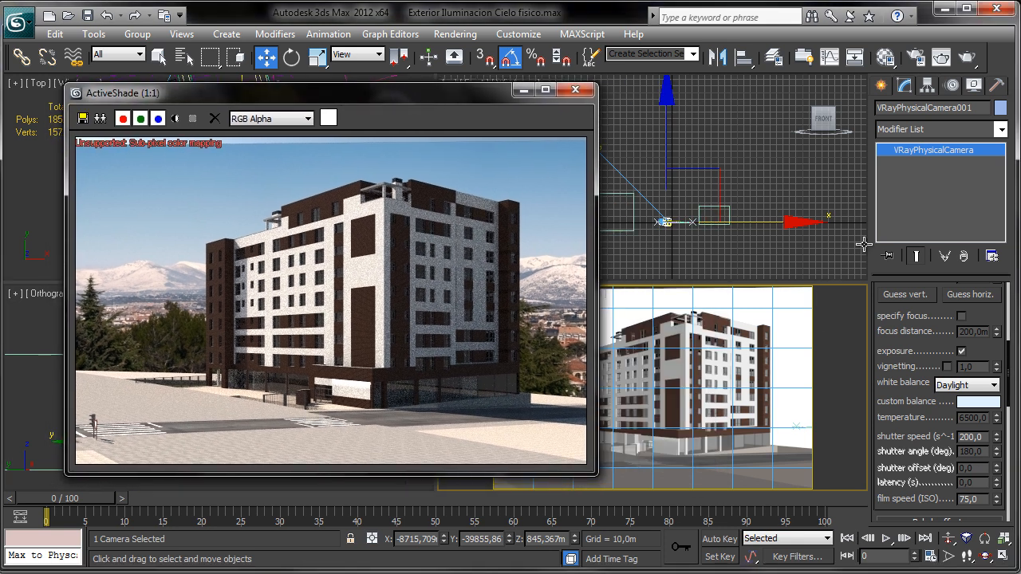